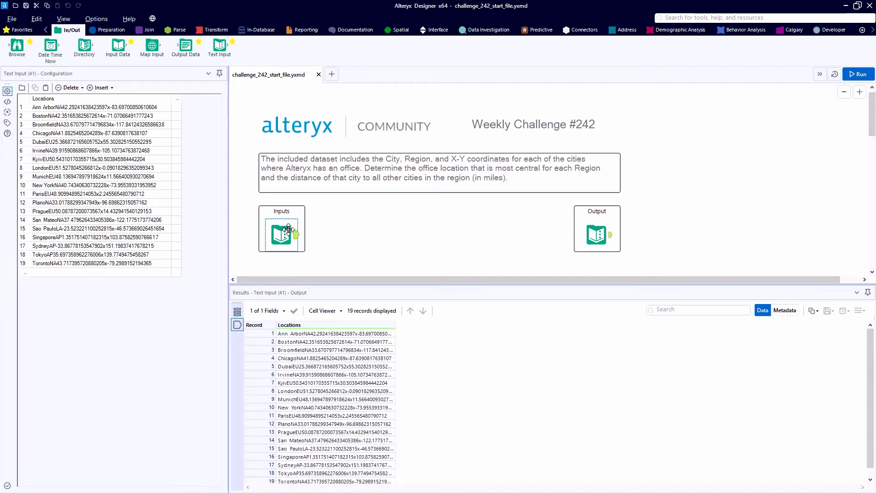
pyautogui.scroll(1, 289, 229)
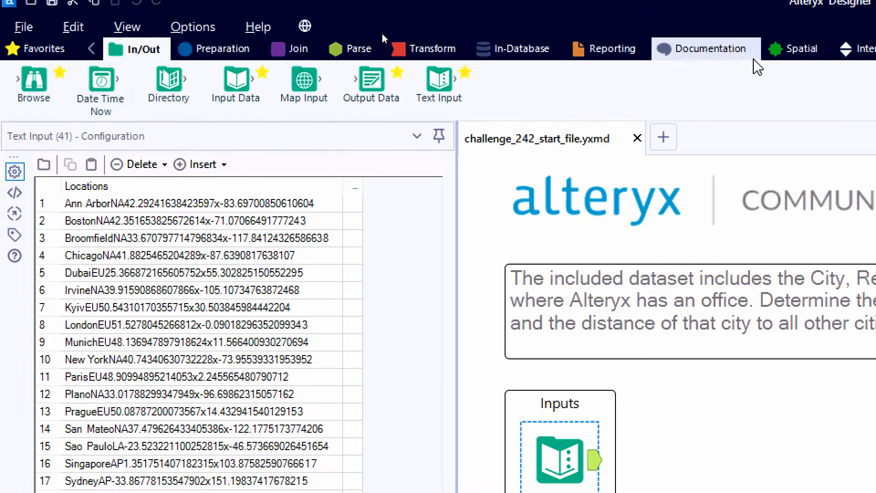
pyautogui.click(776, 38)
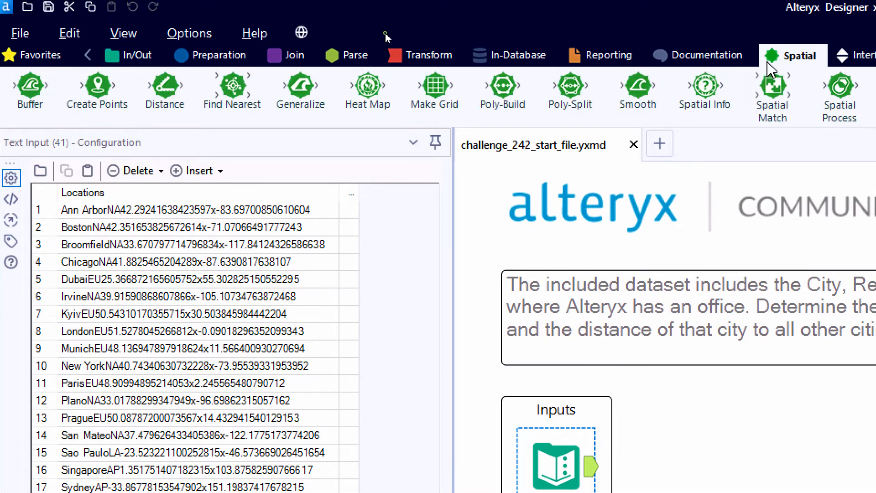
pyautogui.moveTo(100, 87)
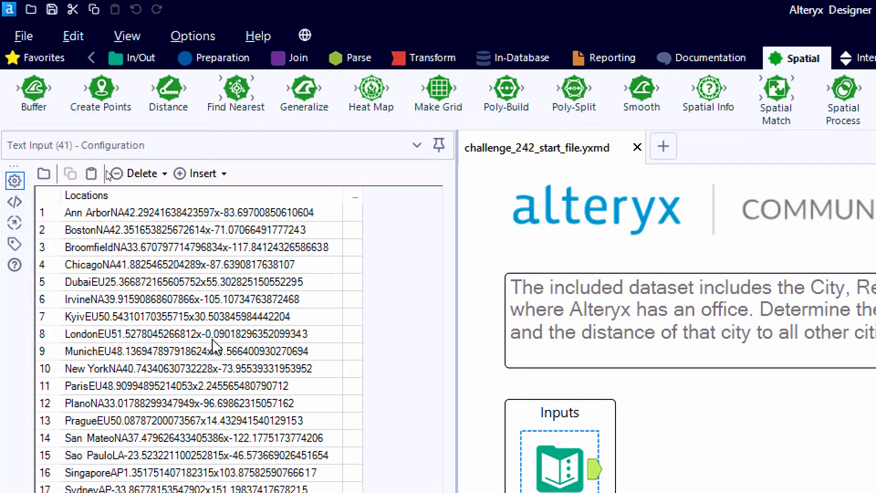
# Step: Add a RegEx tool connected to the text input, enlarge the results area, and set the tool's output method to Parse
pyautogui.click(357, 58)
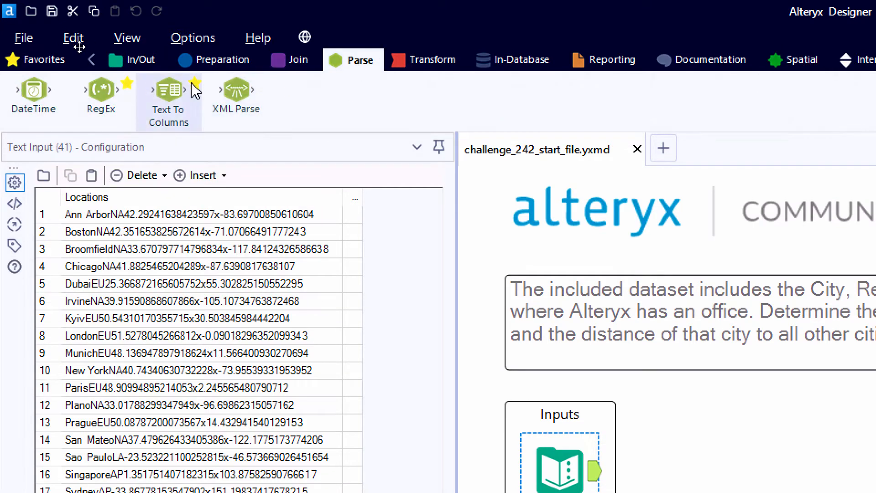
pyautogui.moveTo(101, 91); pyautogui.dragTo(753, 465)
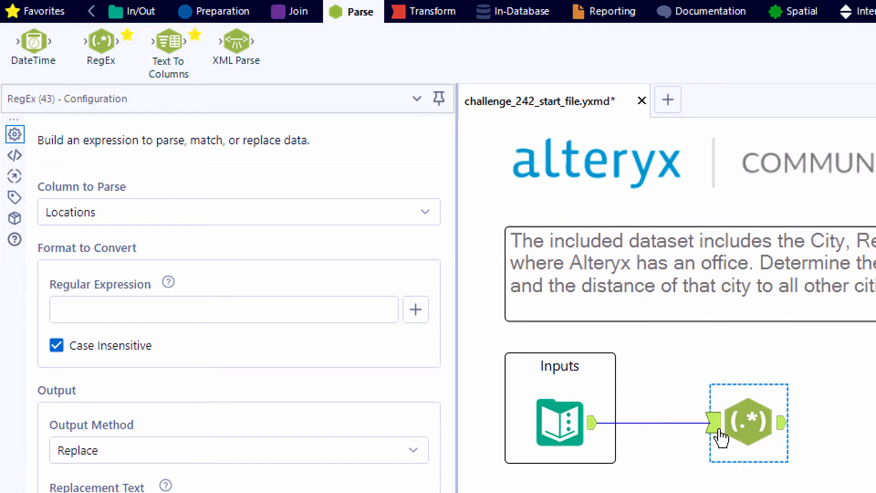
pyautogui.scroll(-4, 711, 433)
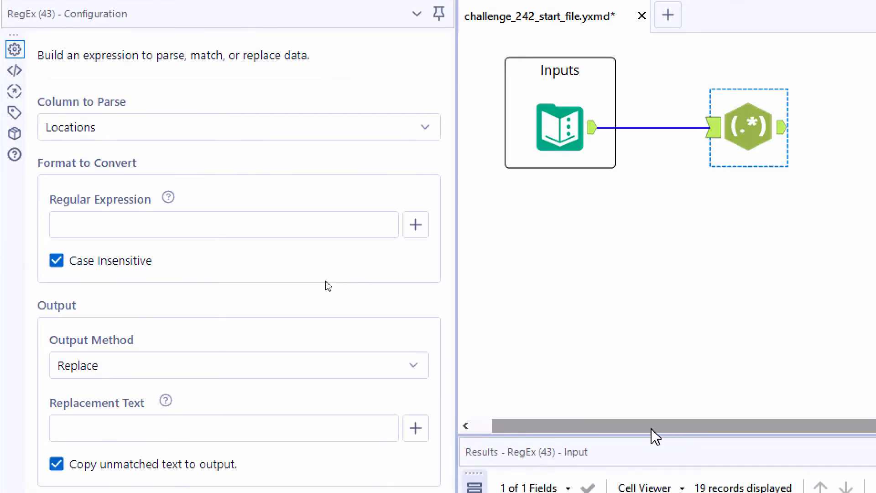
pyautogui.moveTo(651, 429); pyautogui.dragTo(595, 158)
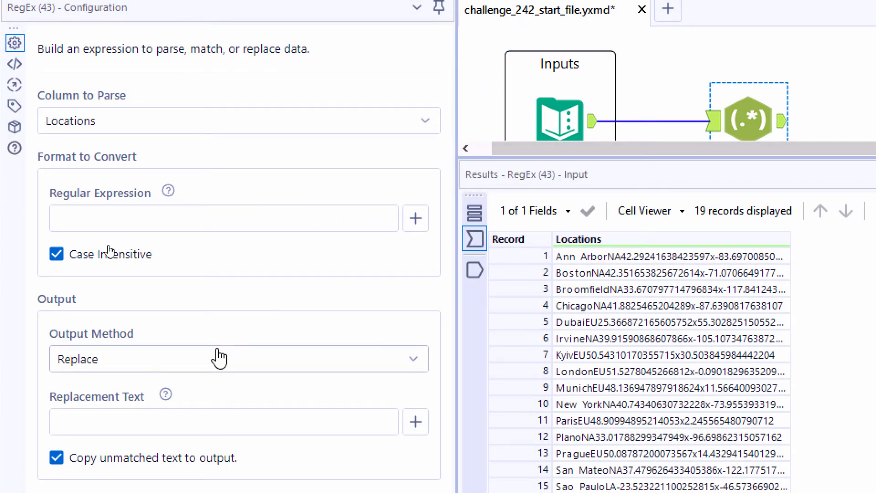
pyautogui.click(166, 361)
pyautogui.click(180, 447)
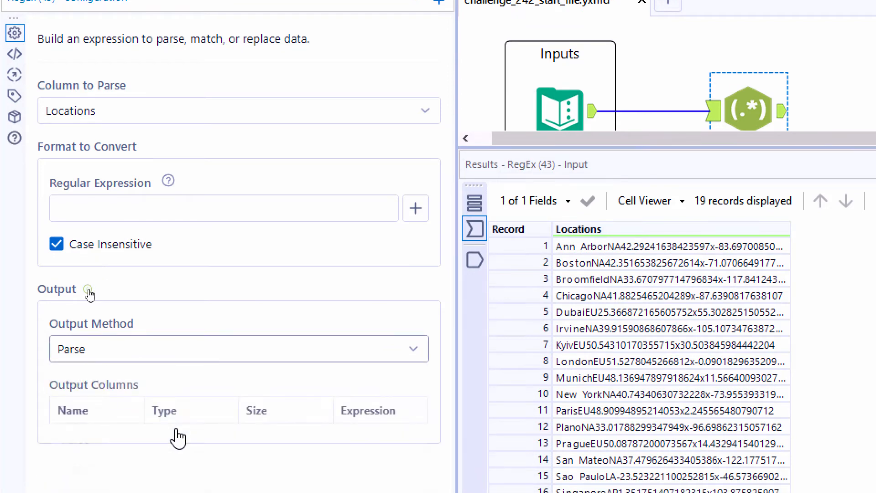
# Step: Start the regular expression with an empty capture group () and name its output column City
pyautogui.click(136, 214)
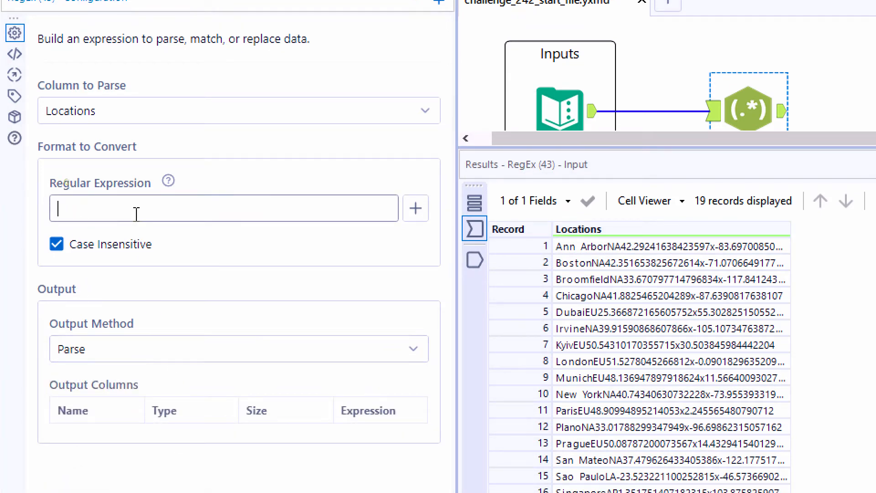
pyautogui.write('()')
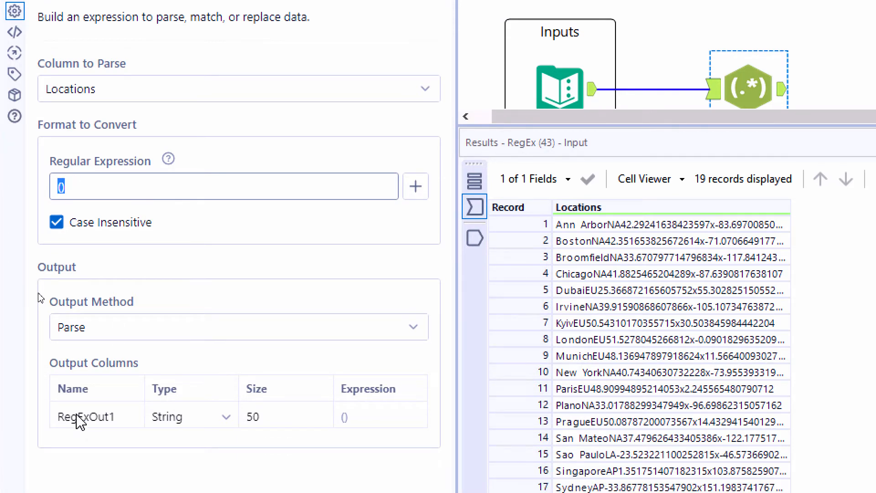
pyautogui.click(77, 416)
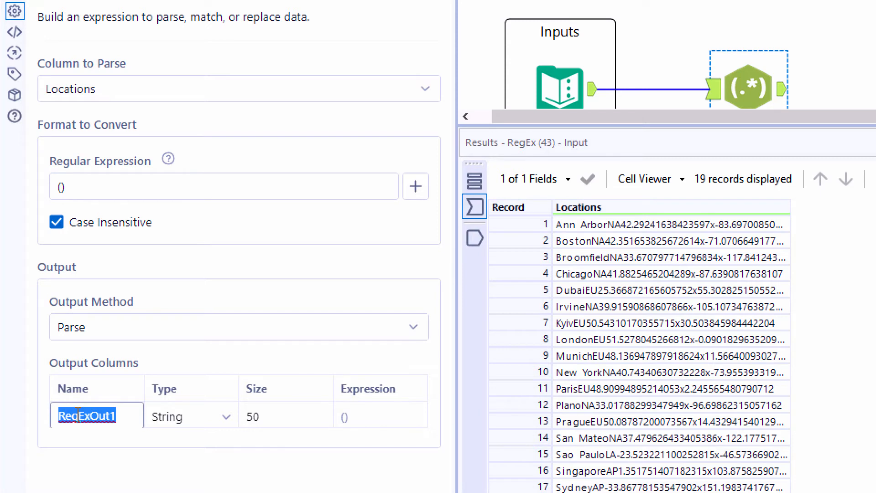
pyautogui.write('City')
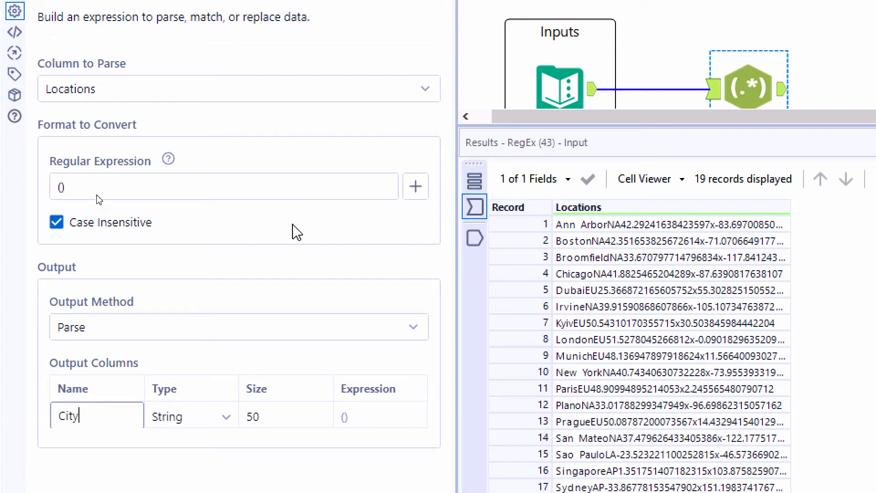
# Step: Fill the City capture group so that it matches any character zero or more times: (.*)
pyautogui.click(83, 185)
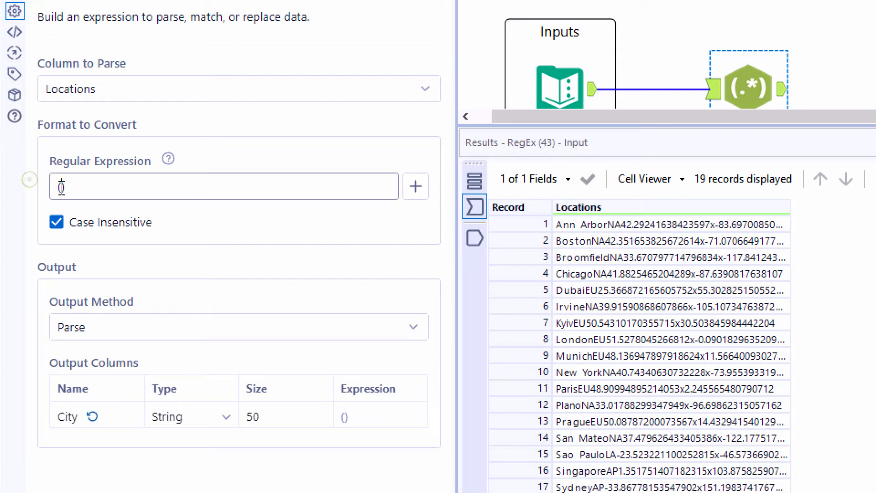
pyautogui.write('()')
pyautogui.click(415, 187)
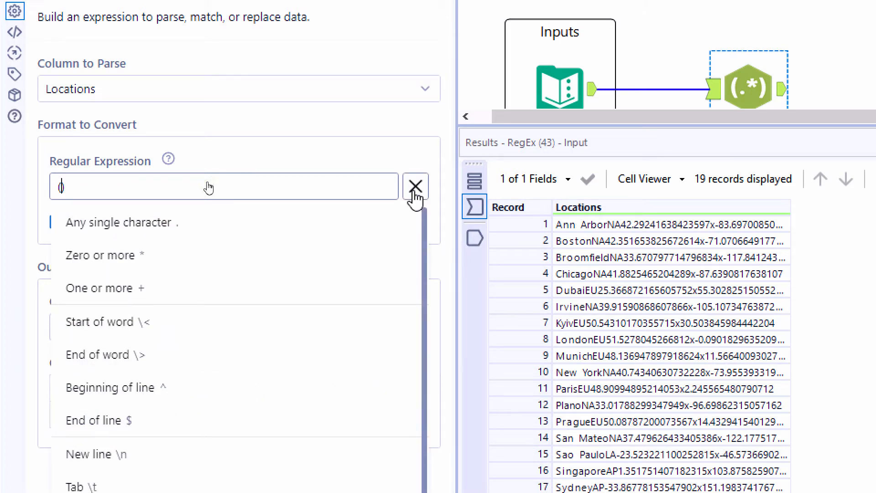
pyautogui.click(397, 223)
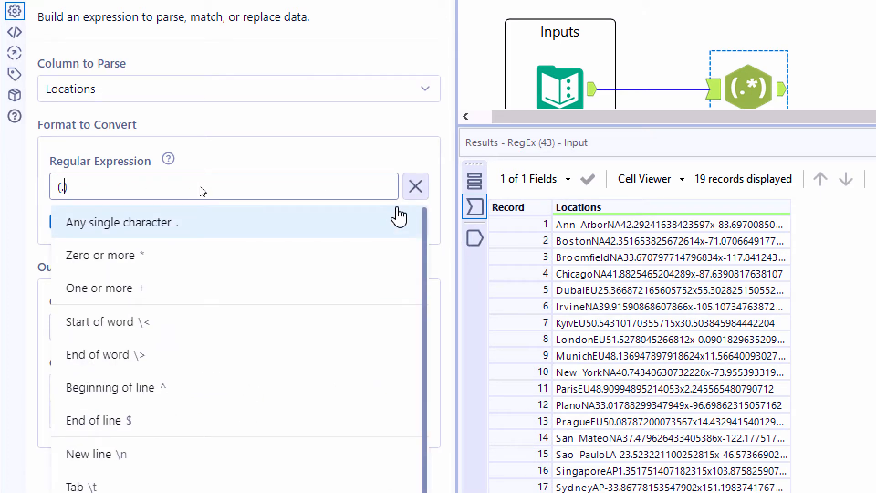
pyautogui.click(388, 252)
# Step: Append a second capture group matching two uppercase letters, so the regular expression reads (.*)(\u\u)
pyautogui.write('()')
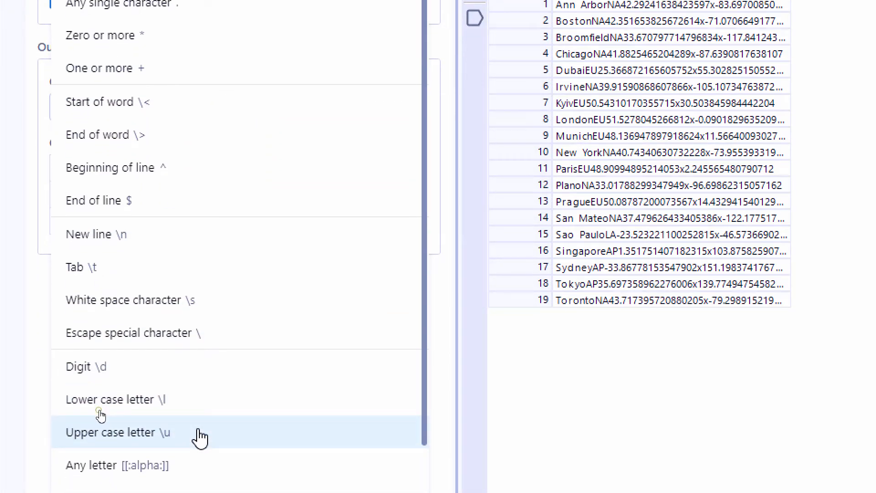
pyautogui.doubleClick(198, 431)
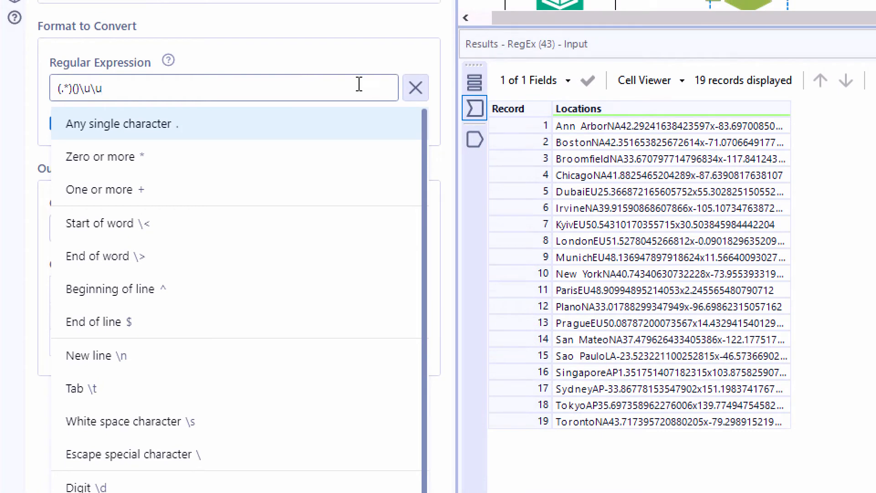
pyautogui.click(410, 90)
pyautogui.click(152, 88)
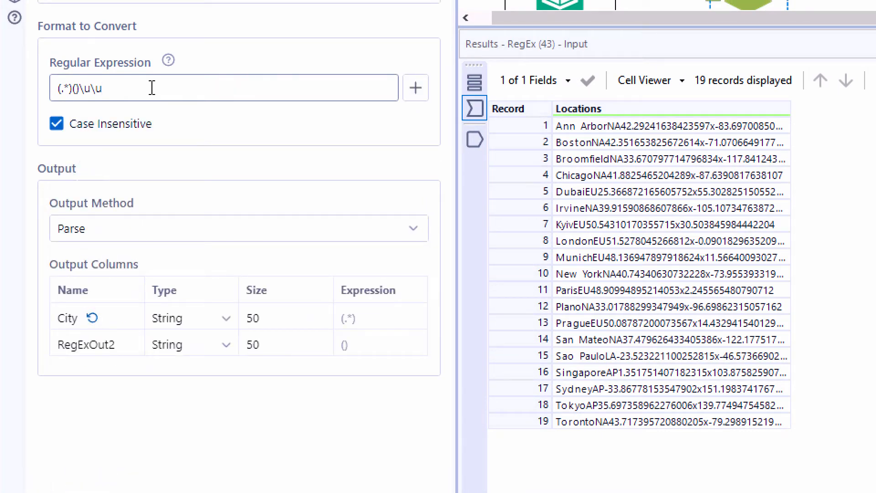
pyautogui.write(')')
pyautogui.click(81, 88)
pyautogui.press('BackSpace')
pyautogui.moveTo(74, 88); pyautogui.dragTo(108, 88)
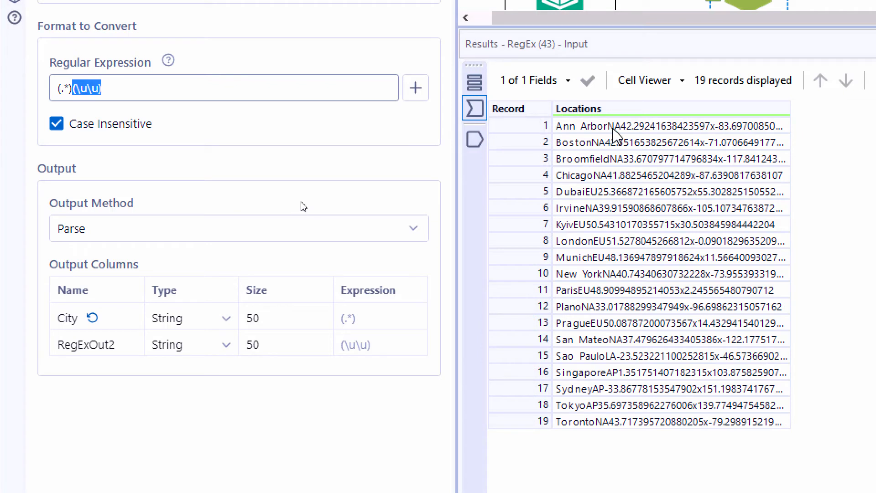
# Step: Name the output column of the (\u\u) group Region
pyautogui.click(114, 345)
pyautogui.doubleClick(114, 345)
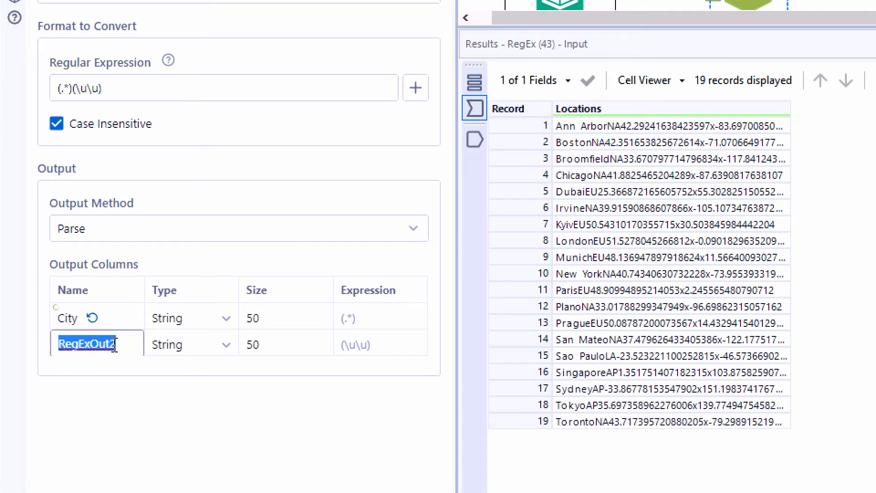
pyautogui.write('Region')
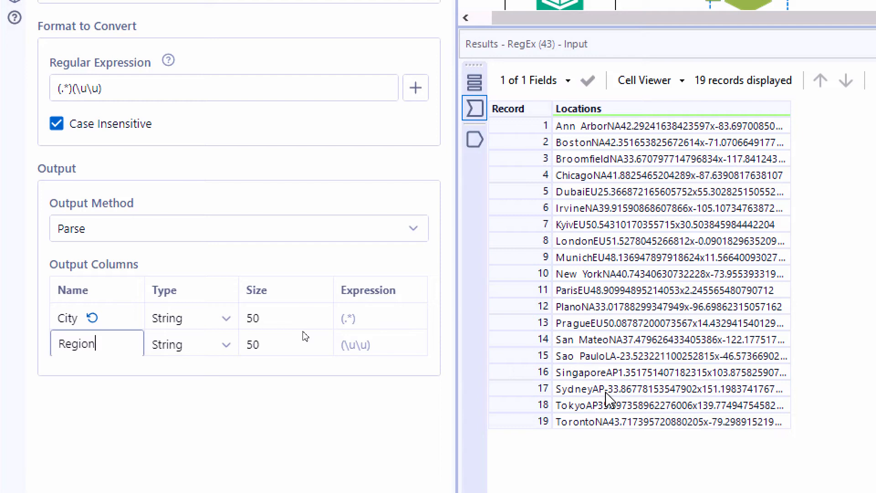
# Step: Append a third capture group (-*.+) followed by a literal x to the regular expression
pyautogui.click(171, 87)
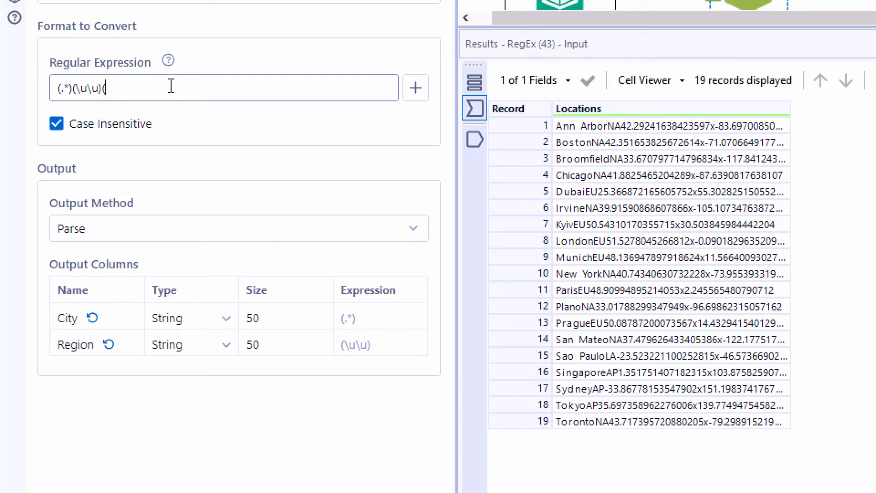
pyautogui.write('-')
pyautogui.click(413, 90)
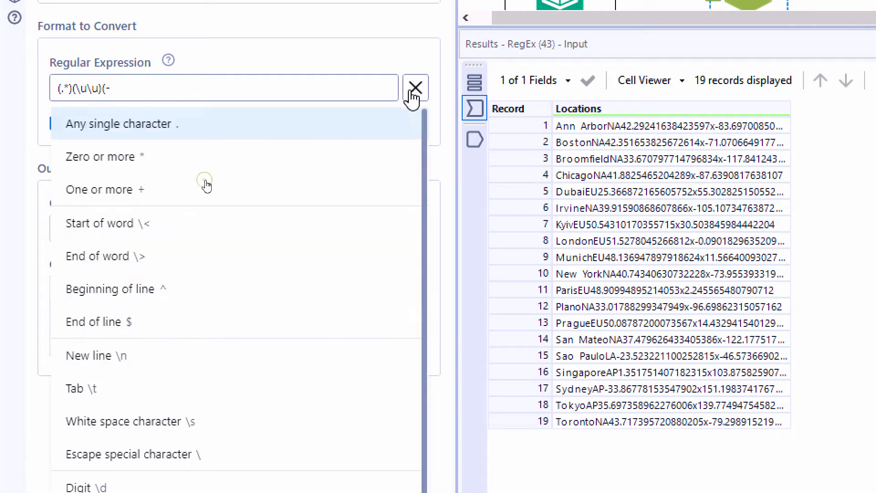
pyautogui.click(369, 161)
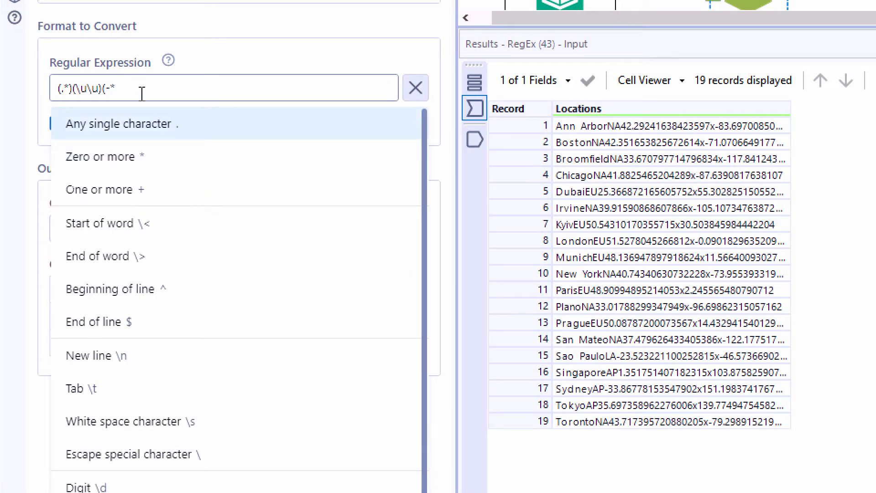
pyautogui.click(182, 134)
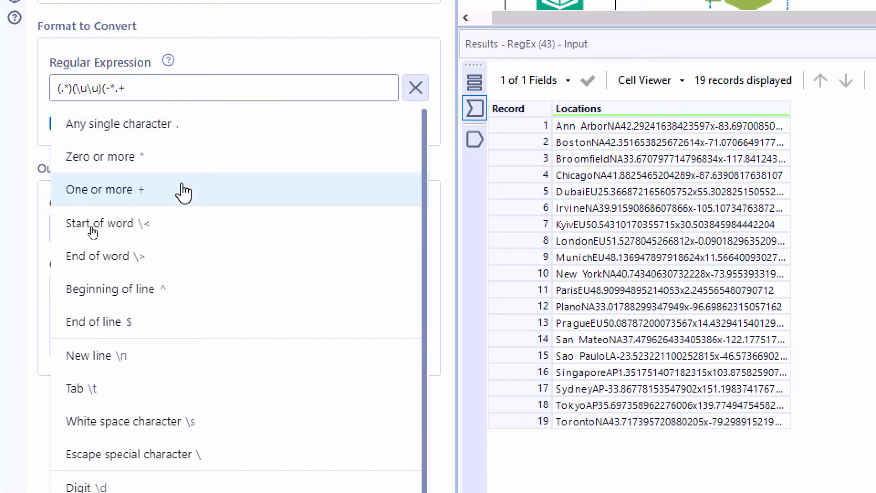
pyautogui.write(')x')
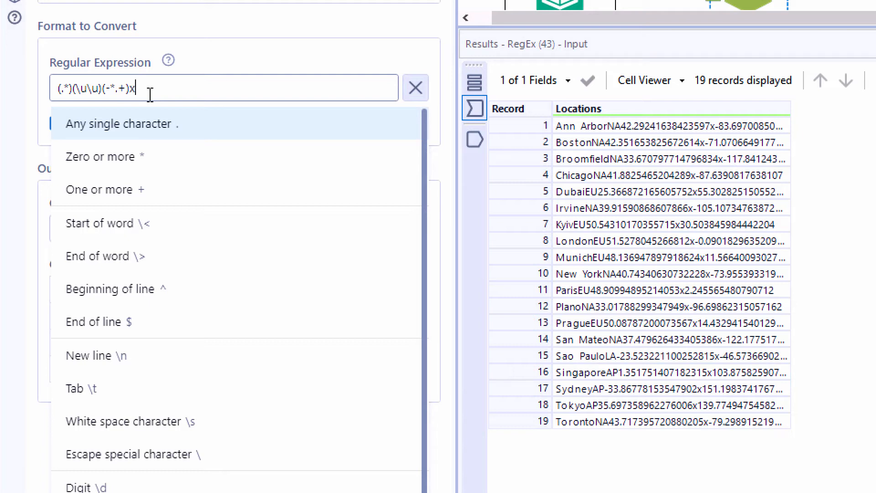
pyautogui.click(414, 90)
# Step: Name the output column of the (-*.+) group Lat
pyautogui.click(111, 372)
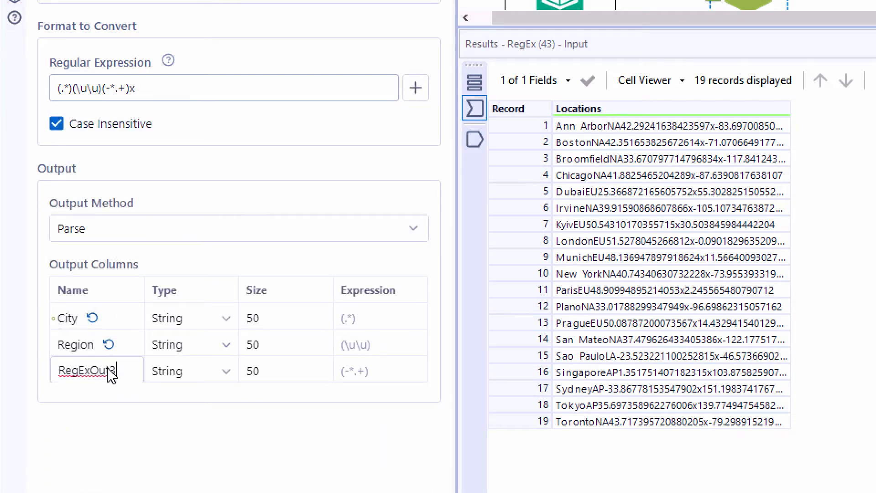
pyautogui.doubleClick(110, 370)
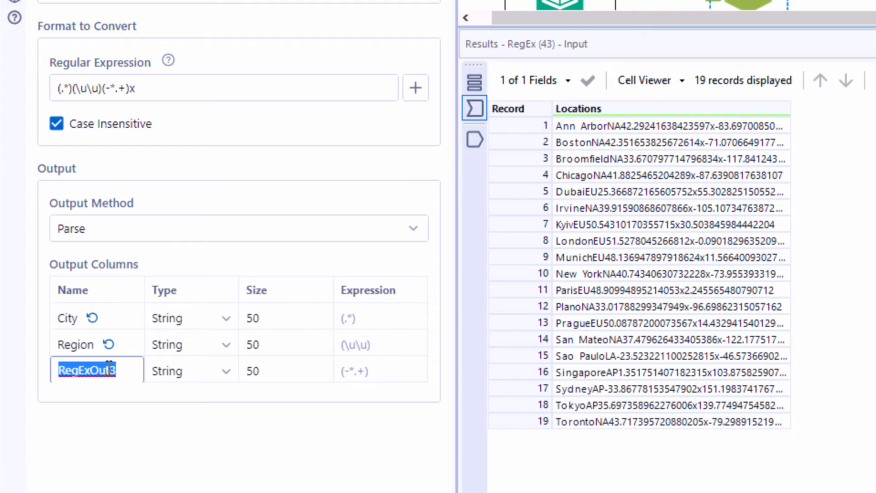
pyautogui.write('Lat')
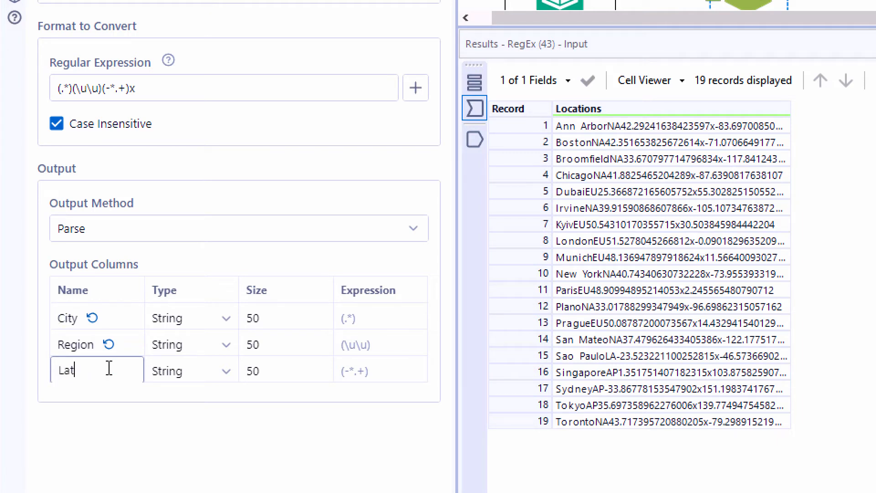
# Step: Append a fourth capture group (.+) after the x and name its output column Long
pyautogui.click(195, 86)
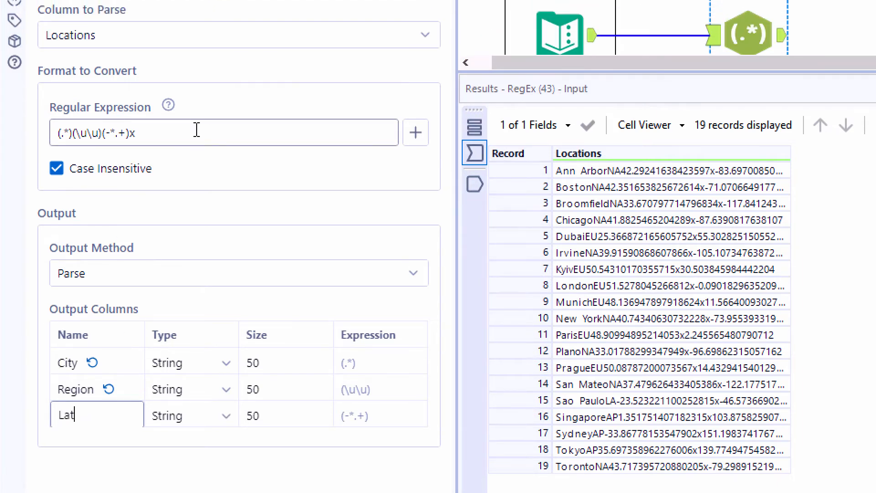
pyautogui.write('x()')
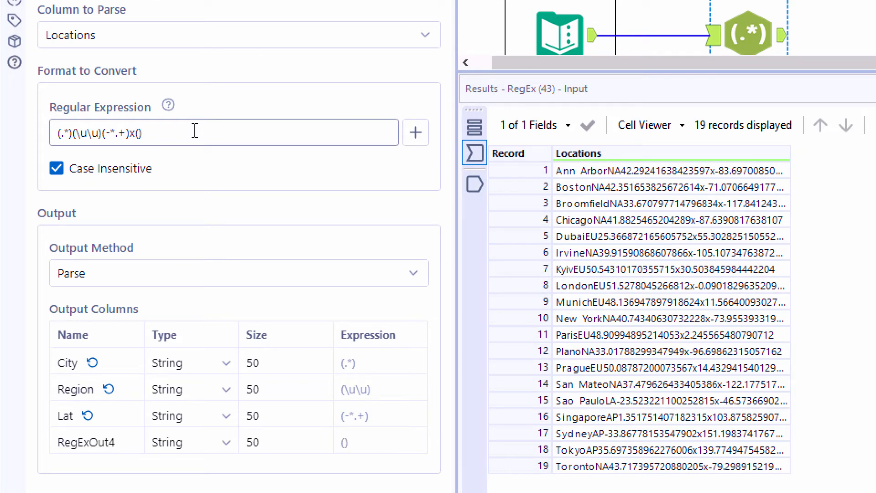
pyautogui.write('.+')
pyautogui.doubleClick(89, 436)
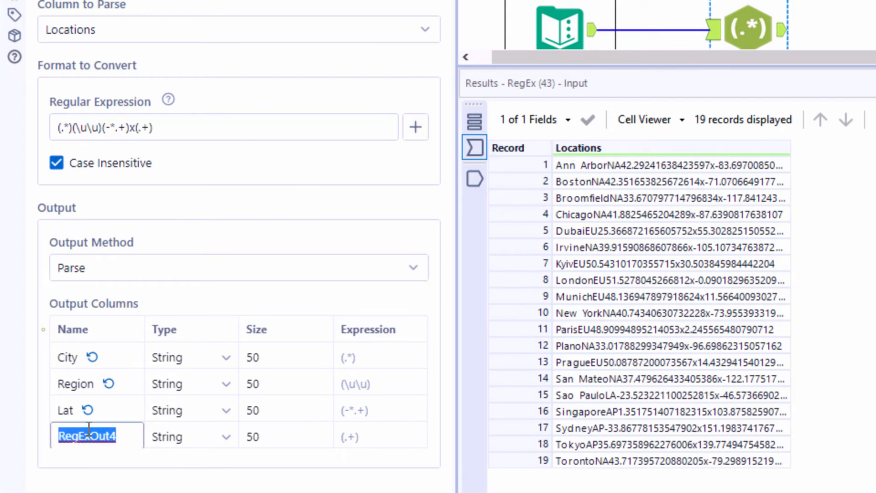
pyautogui.write('Long')
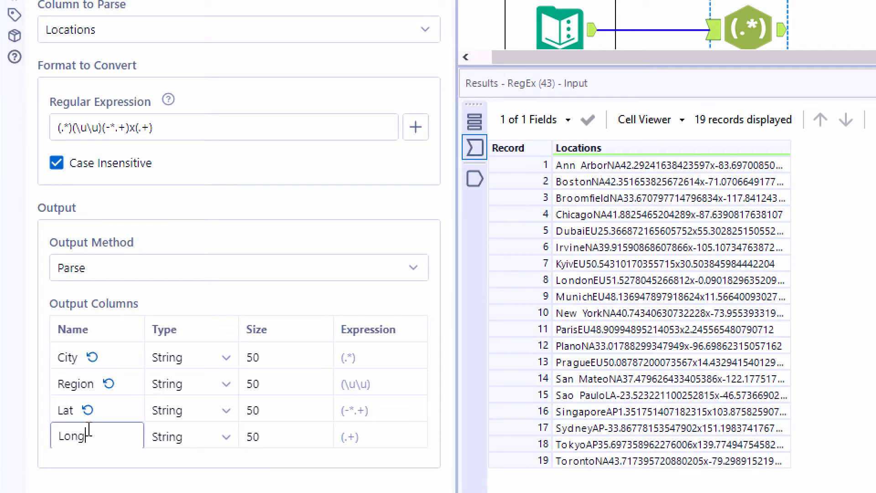
# Step: Run the workflow and display the RegEx tool's output records
pyautogui.hotkey('ctrl', 'r')
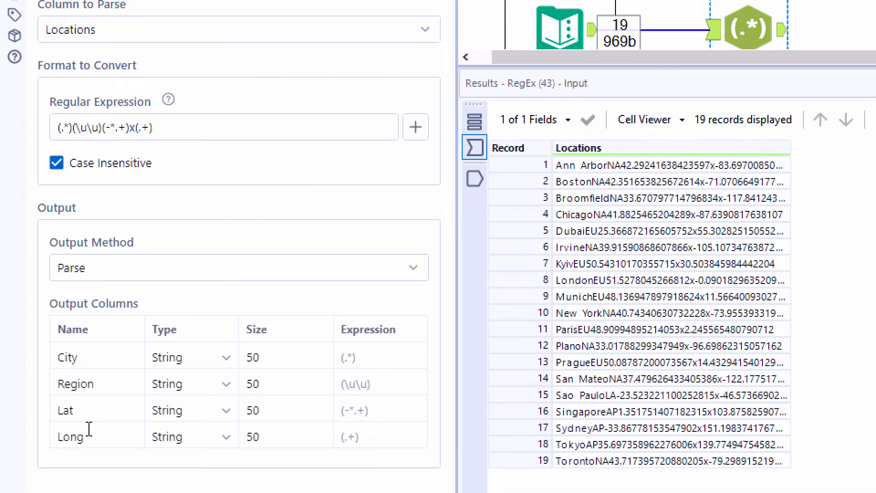
pyautogui.click(474, 179)
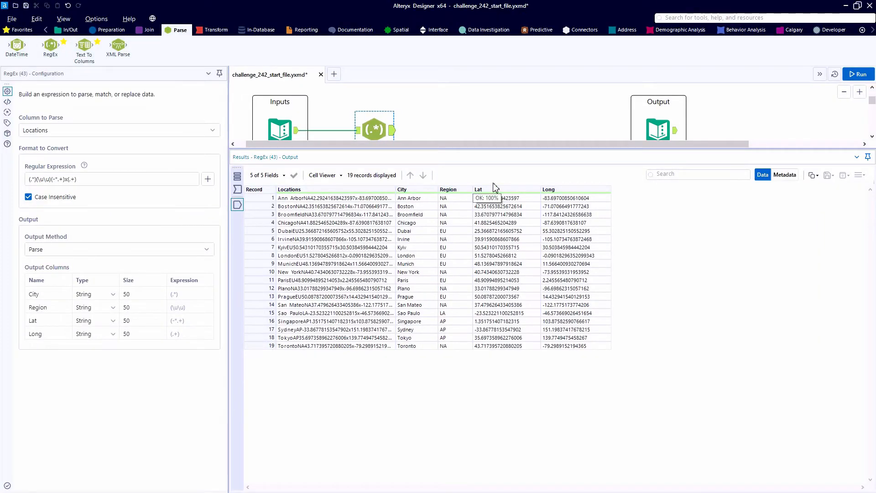
# Step: Connect a Create Points tool to the RegEx output, with Long as the X field and Lat as the Y field
pyautogui.moveTo(447, 148); pyautogui.dragTo(457, 264)
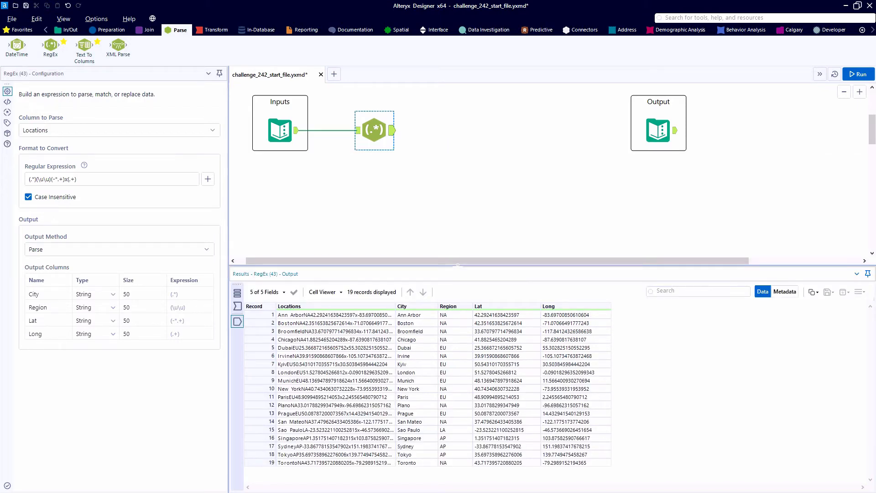
pyautogui.click(387, 30)
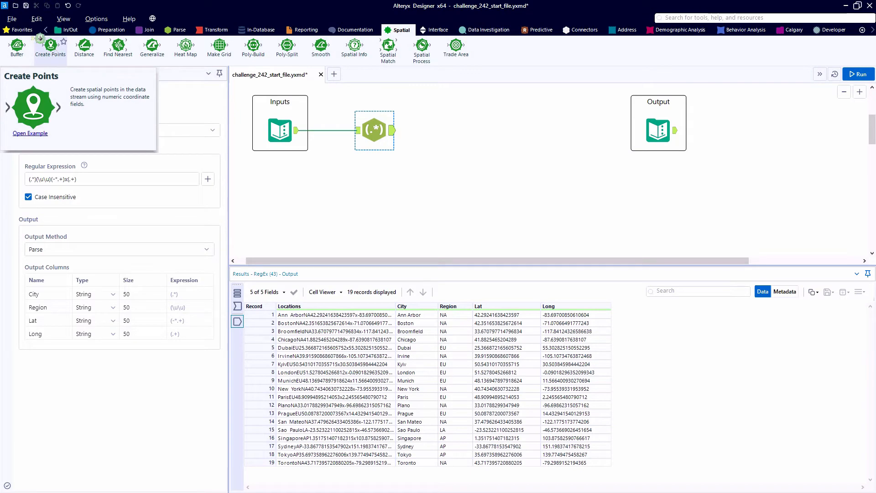
pyautogui.moveTo(41, 38); pyautogui.dragTo(437, 131)
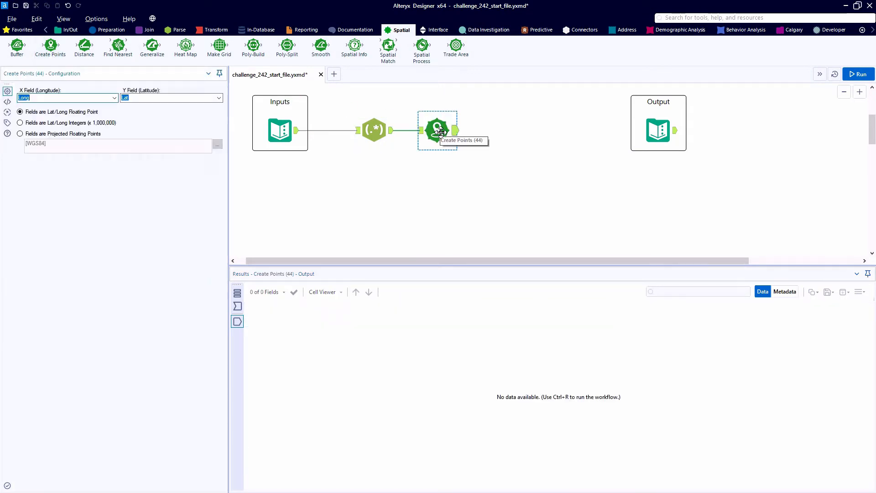
# Step: Attach a Browse tool to the Create Points output and run the workflow
pyautogui.hotkey('ctrl', 'shift', 'b')
pyautogui.hotkey('ctrl', 'r')
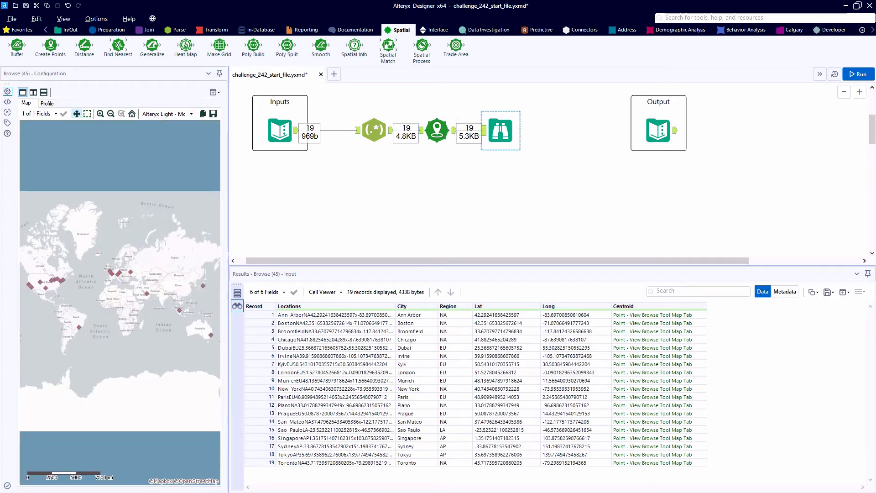
pyautogui.moveTo(229, 262); pyautogui.dragTo(315, 263)
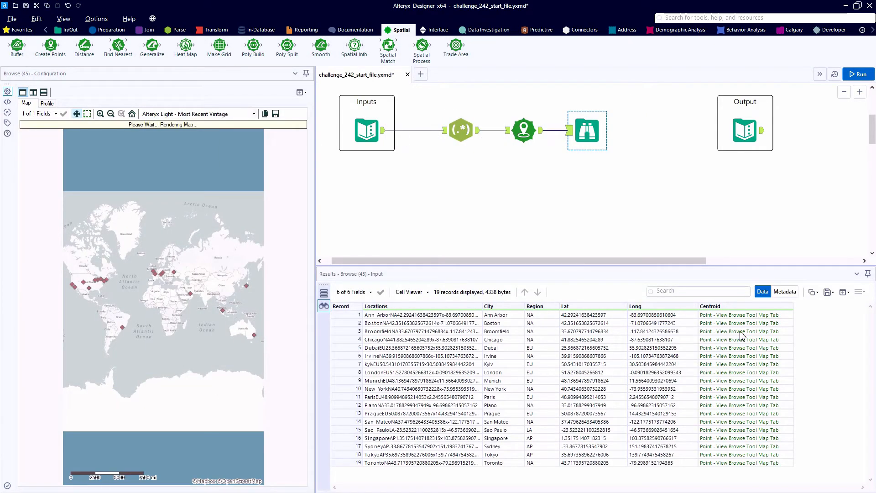
# Step: Check individual city records against their points on the map, including Dubai, Paris, Irvine, Chicago and Broomfield
pyautogui.click(741, 332)
pyautogui.click(739, 350)
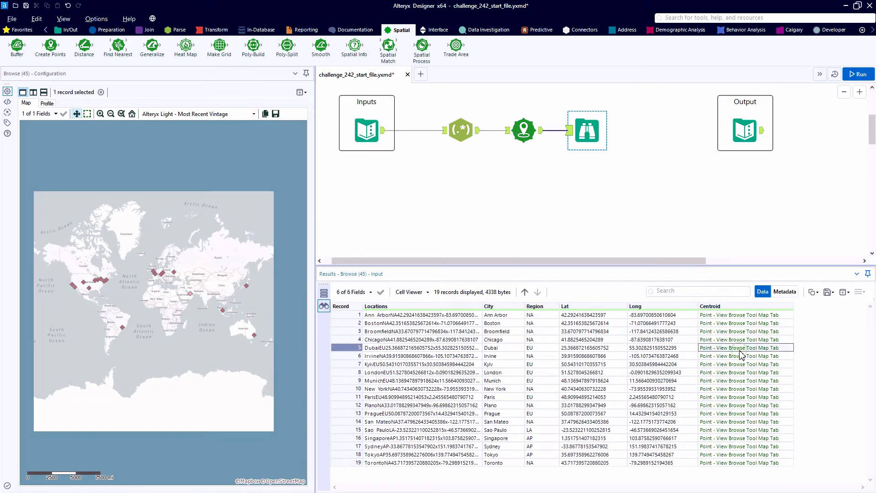
pyautogui.click(744, 397)
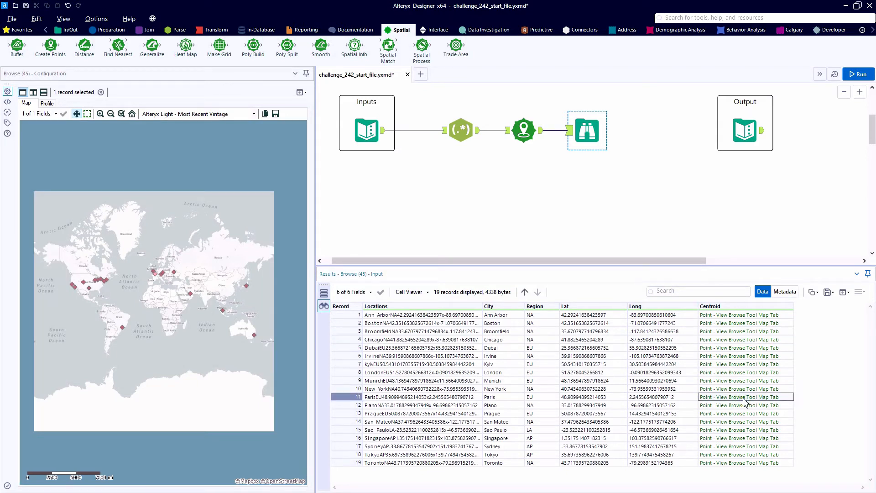
pyautogui.click(730, 332)
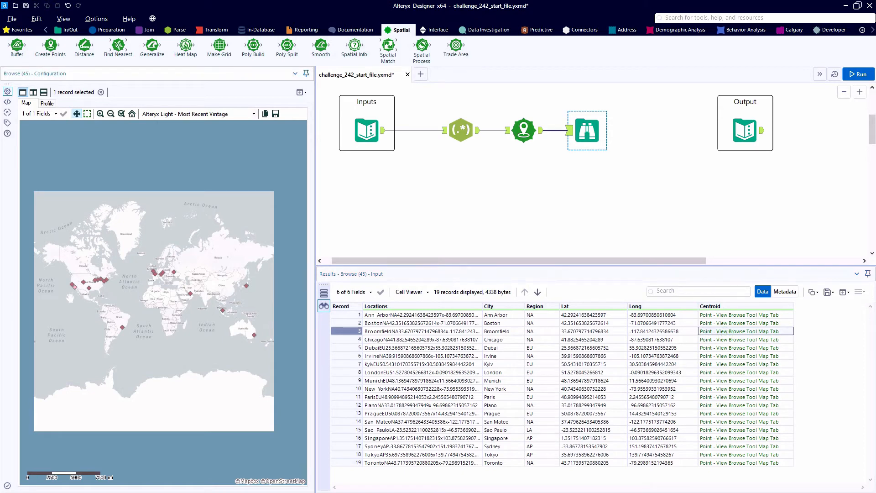
pyautogui.scroll(5, 70, 298)
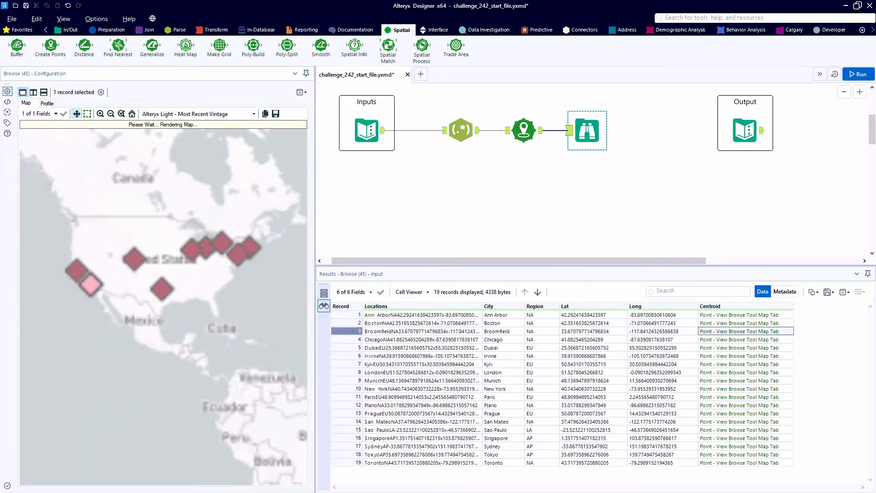
pyautogui.click(737, 357)
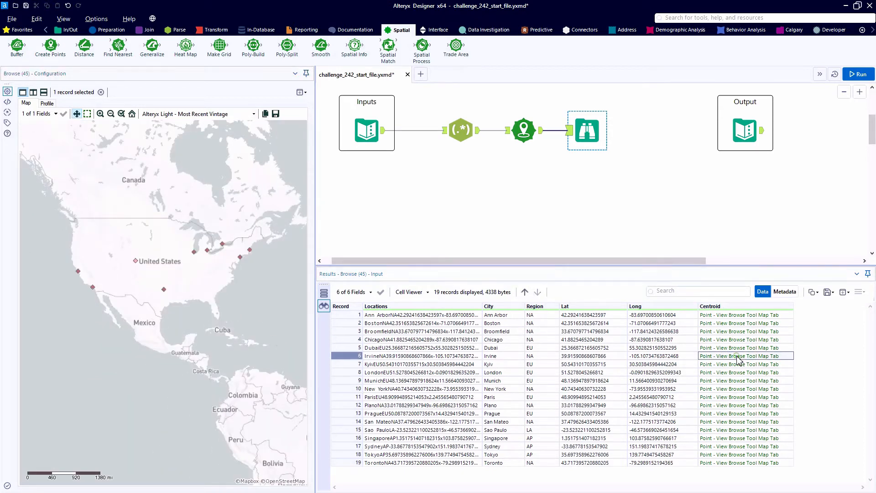
pyautogui.click(725, 341)
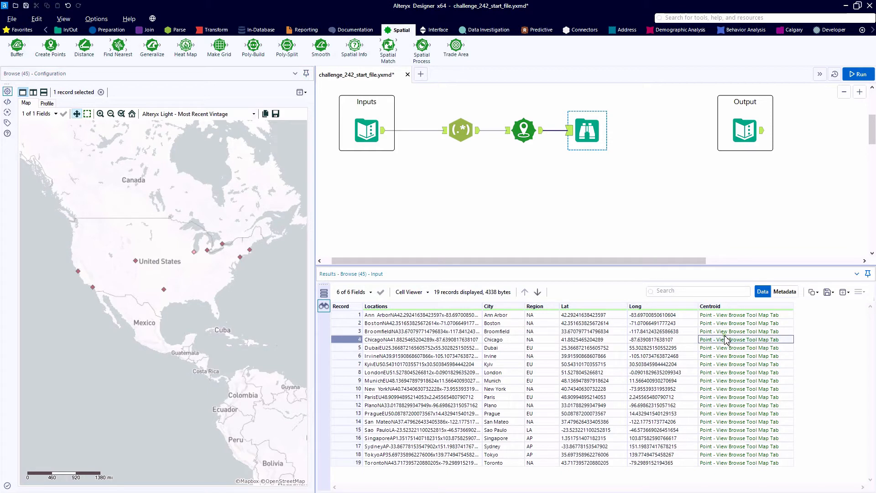
pyautogui.click(719, 332)
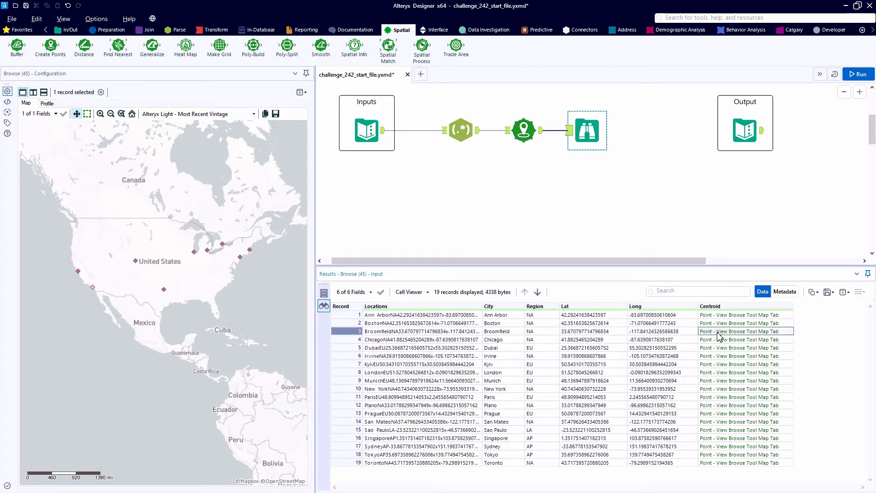
pyautogui.click(719, 340)
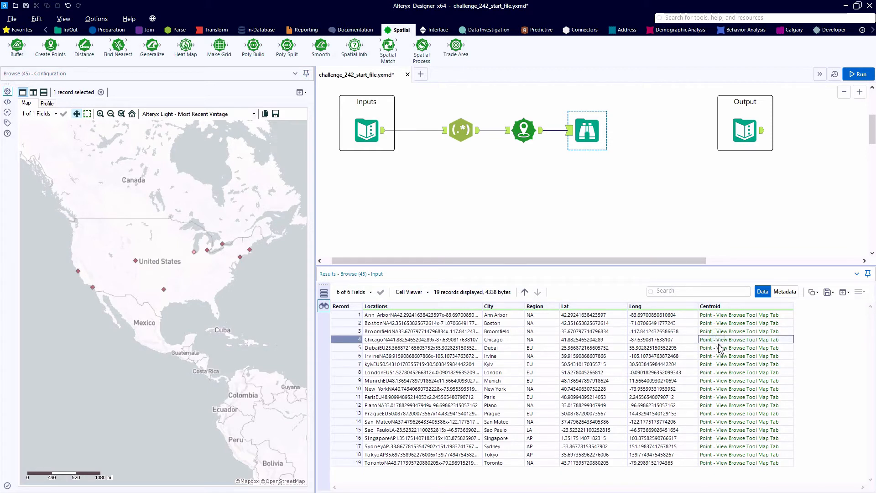
pyautogui.click(712, 333)
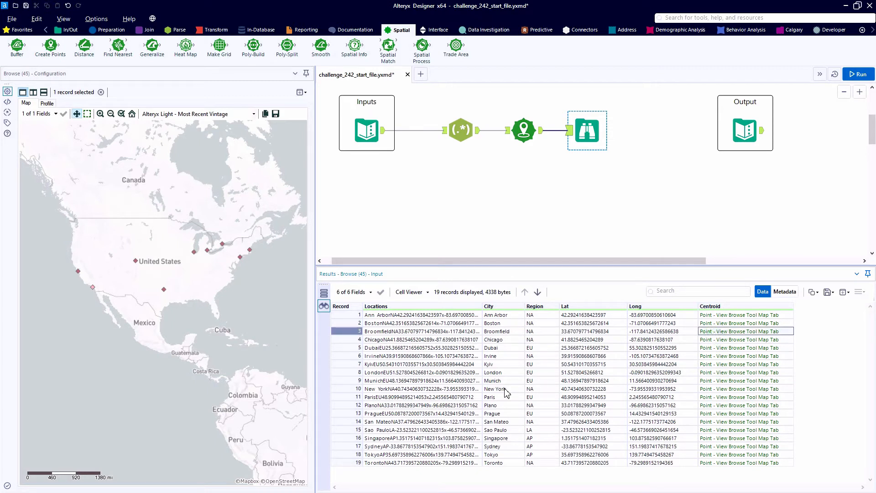
# Step: Sort the Browse results by Region in descending order and select all EU records to examine their points on the map
pyautogui.click(555, 307)
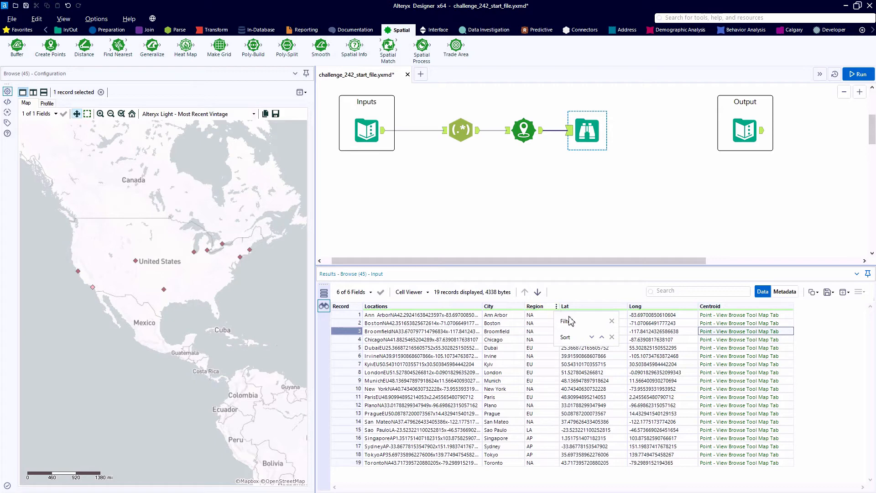
pyautogui.click(591, 337)
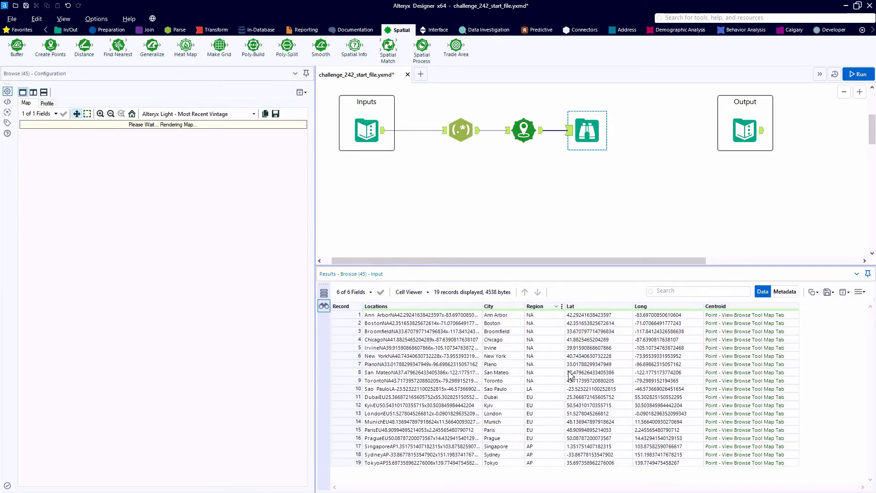
pyautogui.click(548, 398)
pyautogui.click(548, 405)
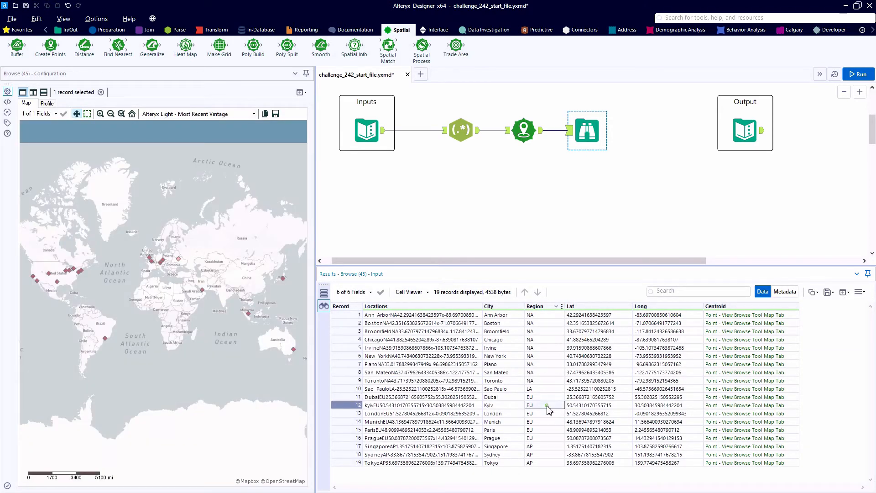
pyautogui.click(548, 414)
pyautogui.click(548, 421)
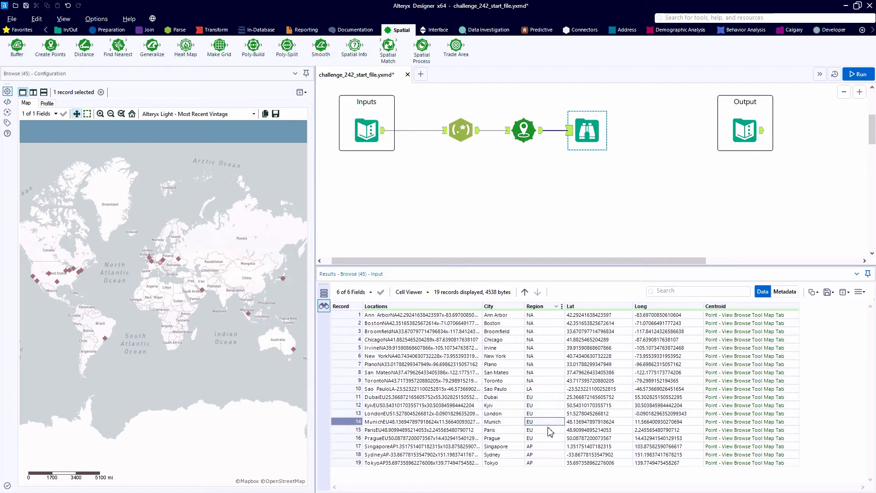
pyautogui.moveTo(356, 397); pyautogui.dragTo(356, 438)
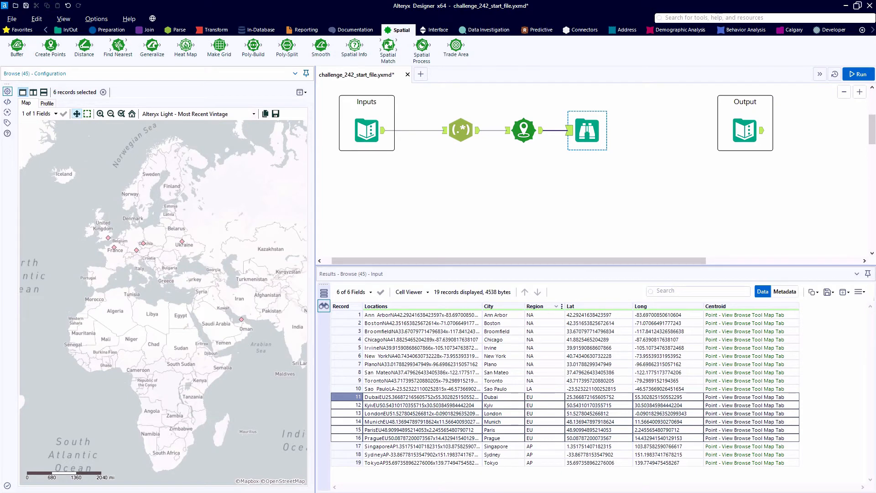
# Step: Connect a Summarize tool to the Create Points output and group it by Region
pyautogui.click(213, 30)
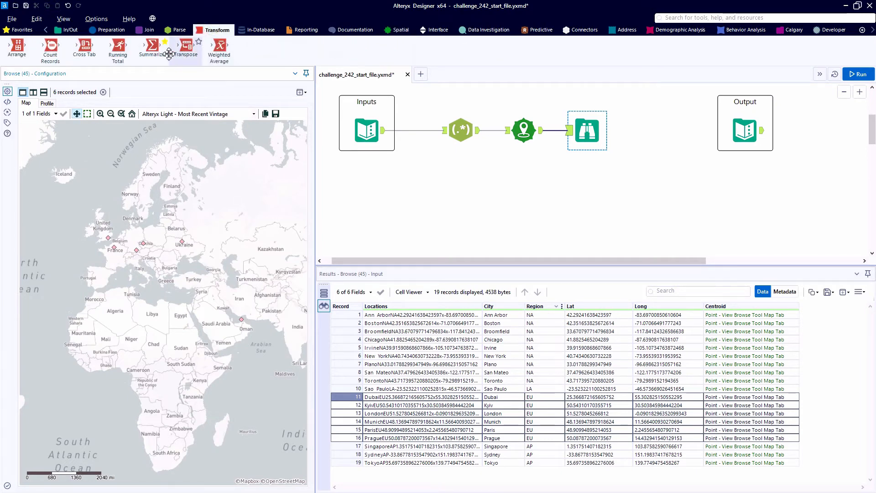
pyautogui.moveTo(169, 53); pyautogui.dragTo(584, 206)
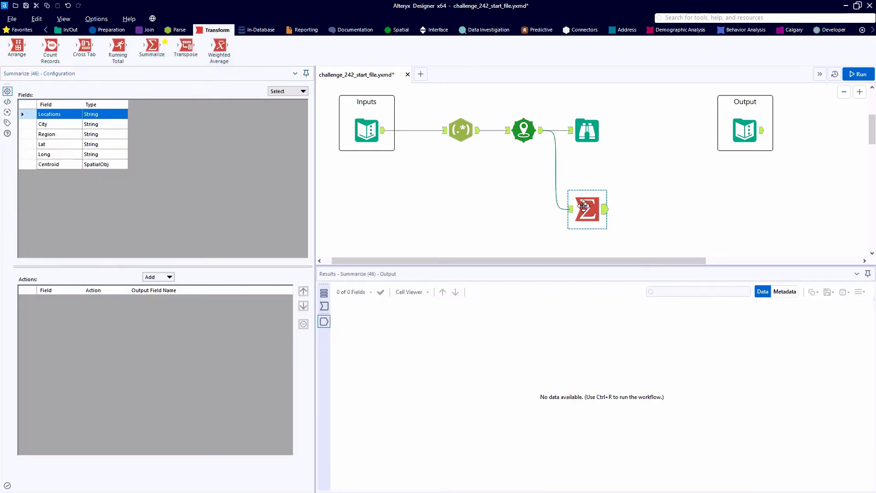
pyautogui.click(47, 134)
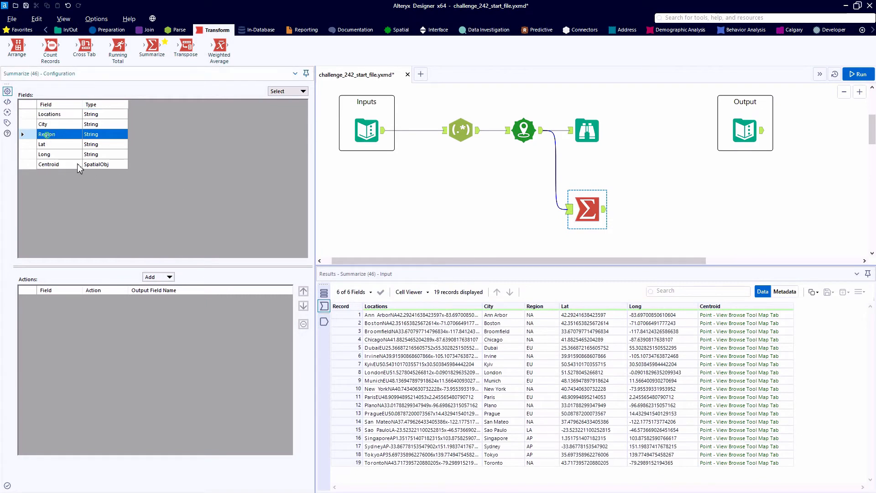
pyautogui.click(157, 277)
pyautogui.click(162, 286)
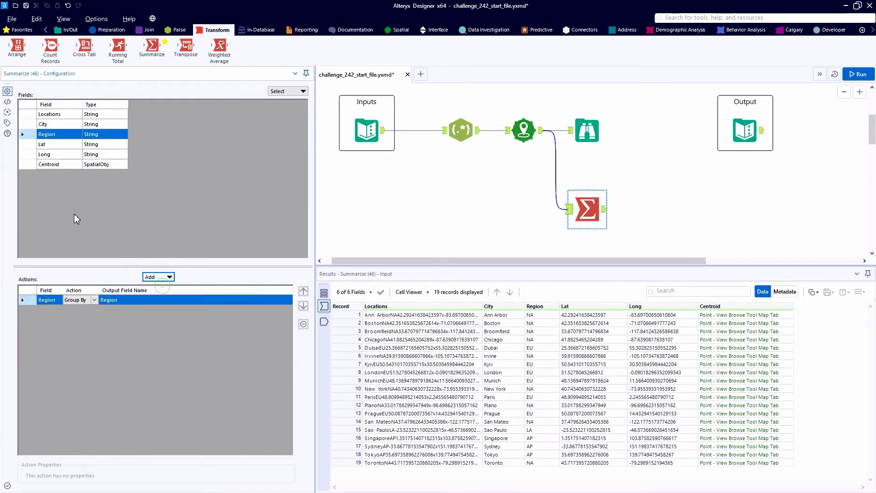
# Step: Add a spatial Create Centroid action for the Centroid field in the Summarize tool
pyautogui.click(49, 165)
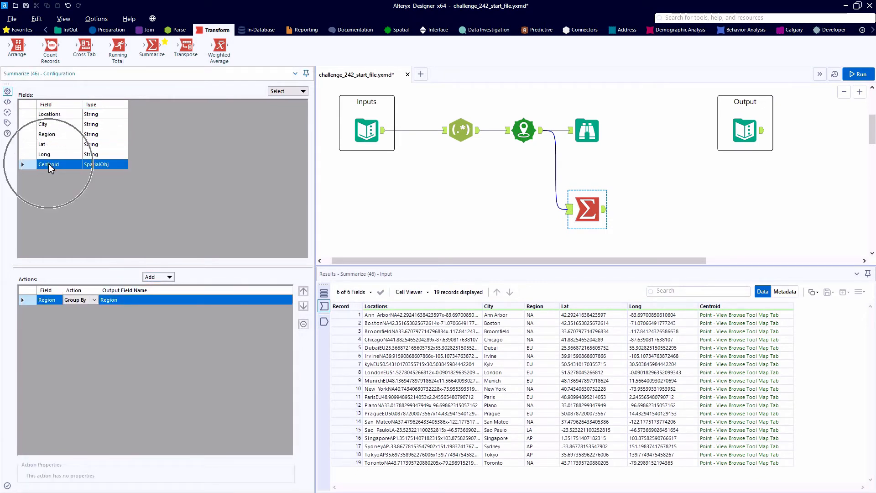
pyautogui.click(158, 277)
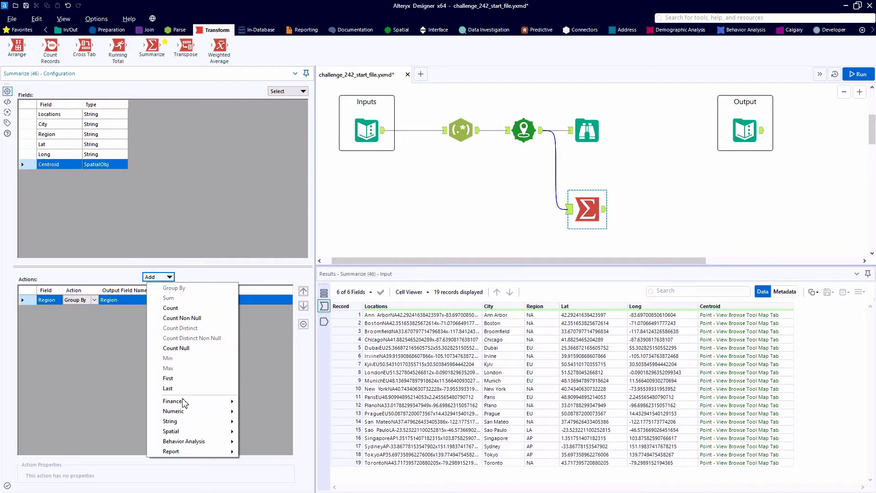
pyautogui.click(185, 431)
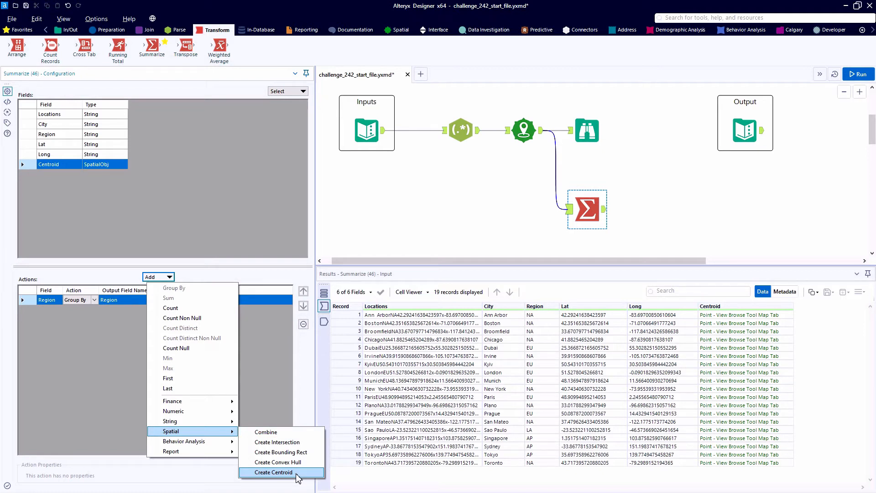
pyautogui.click(274, 472)
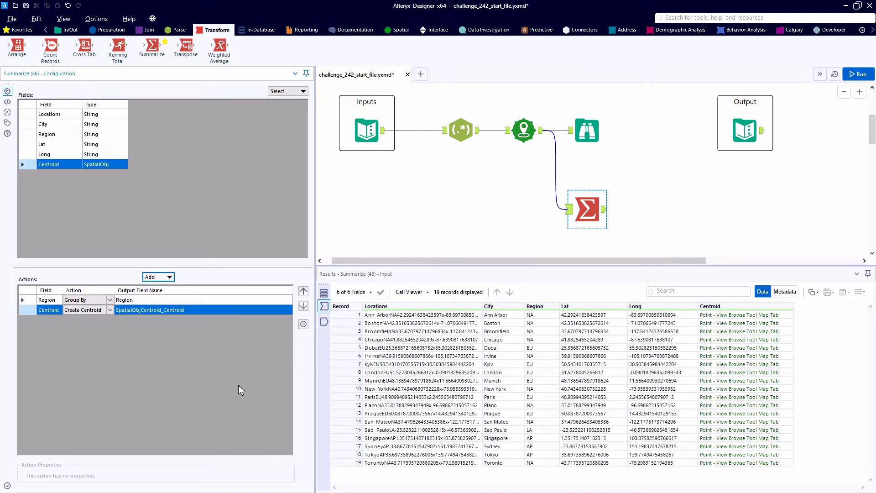
# Step: Name the Create Centroid output field RegionCenter and run the workflow to display the Summarize output
pyautogui.click(206, 309)
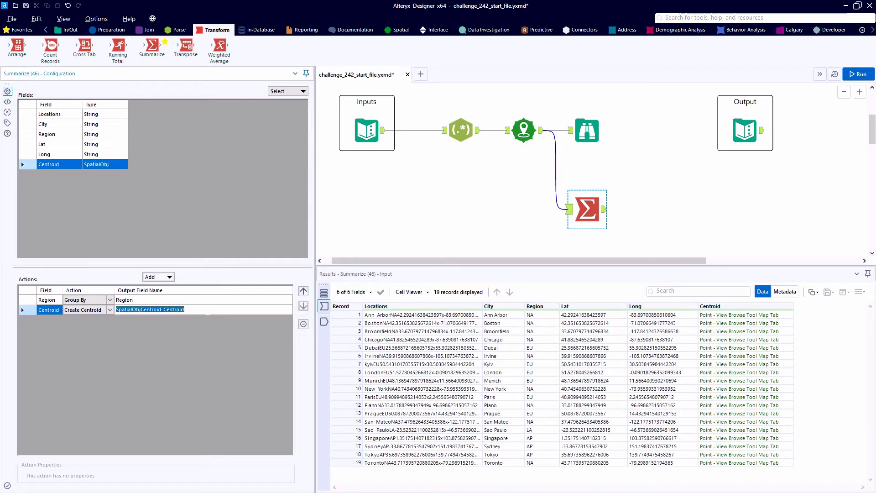
pyautogui.write('Reg')
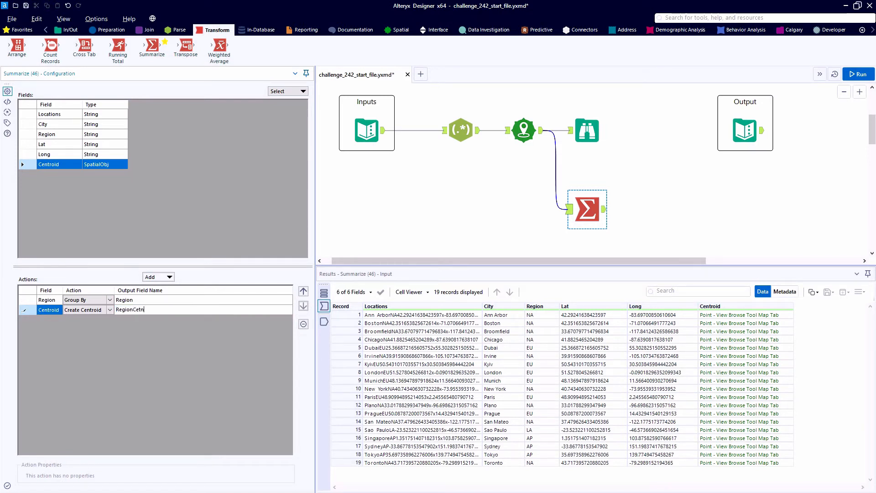
pyautogui.write('ionCenter')
pyautogui.hotkey('ctrl', 'r')
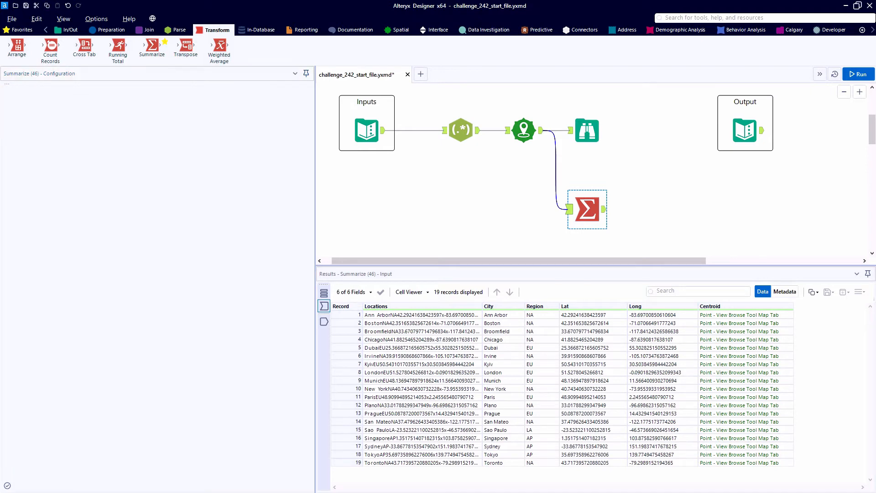
pyautogui.click(603, 210)
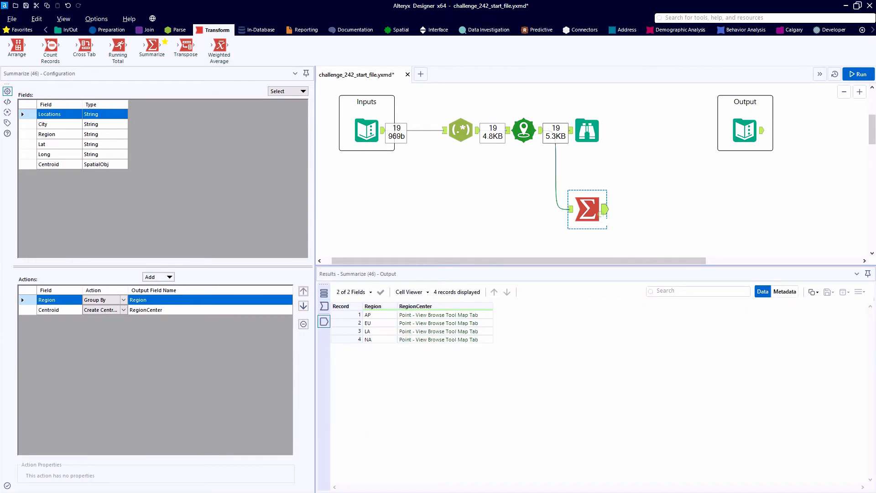
# Step: Attach a Browse tool to the Summarize output and run the workflow to show the region centers on a map
pyautogui.hotkey('ctrl', 'shift', 'b')
pyautogui.hotkey('ctrl', 'r')
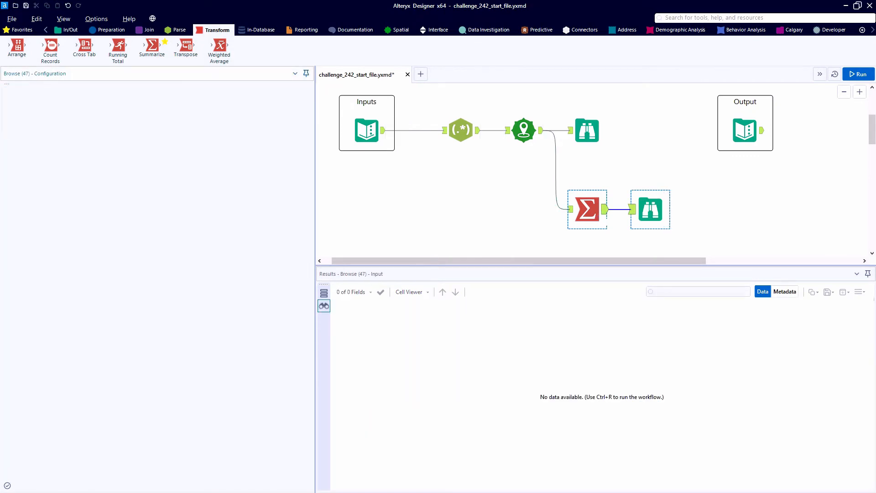
pyautogui.click(655, 215)
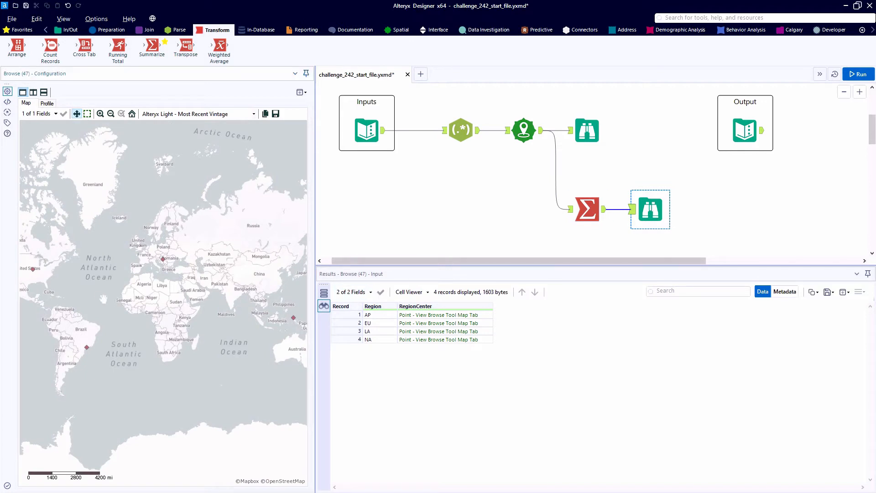
# Step: Examine the North American region center up close on the map
pyautogui.moveTo(57, 284); pyautogui.dragTo(160, 293)
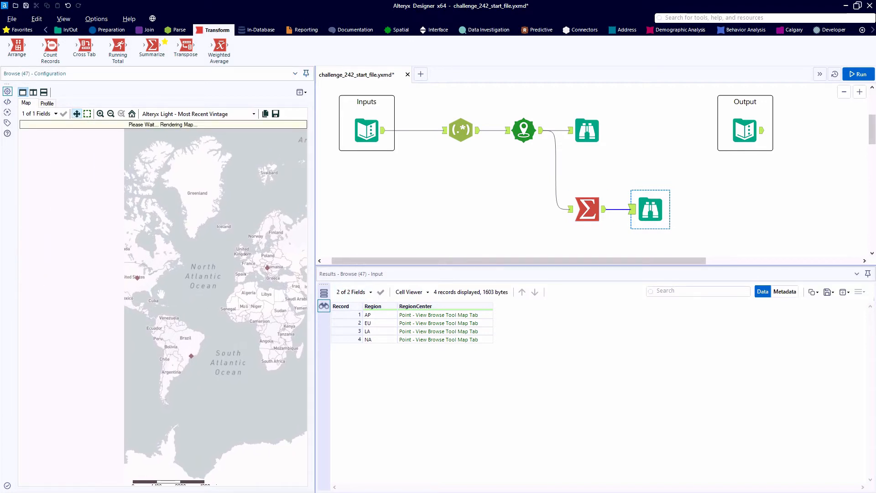
pyautogui.scroll(2, 161, 293)
pyautogui.scroll(1, 169, 272)
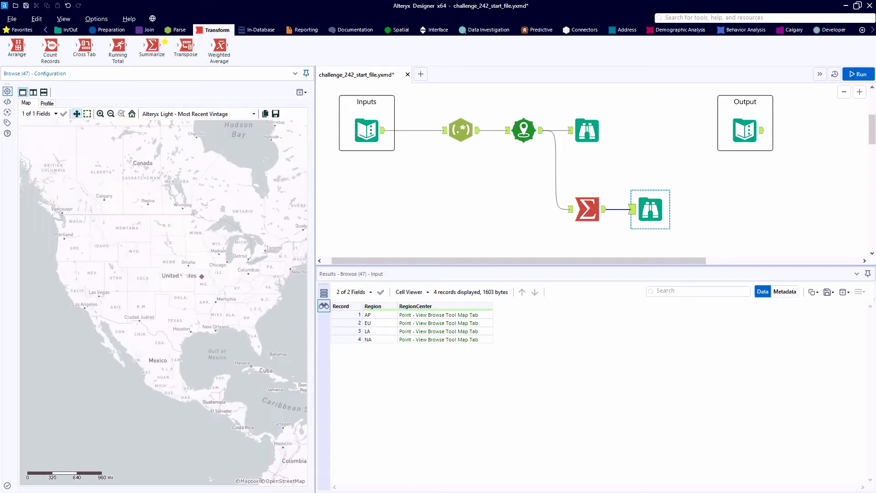
# Step: Inspect the location of the North American center in Missouri on the map and select the NA record
pyautogui.scroll(1, 183, 276)
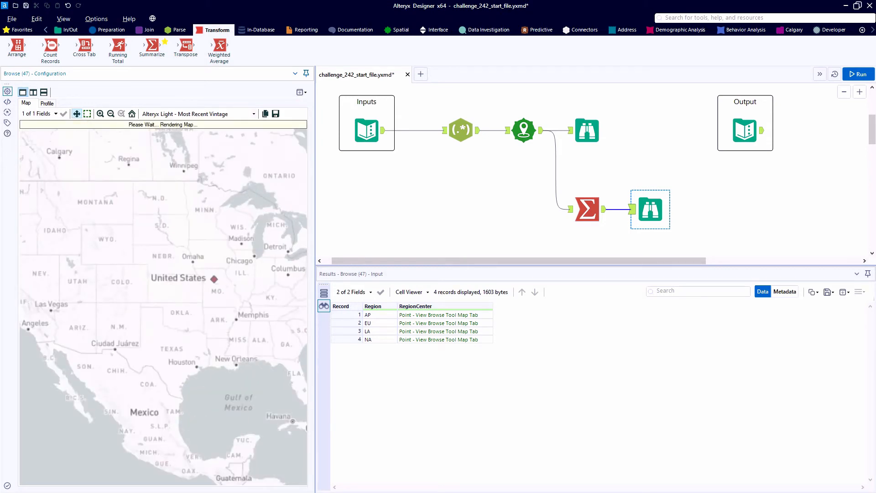
pyautogui.scroll(2, 226, 279)
pyautogui.scroll(1, 188, 281)
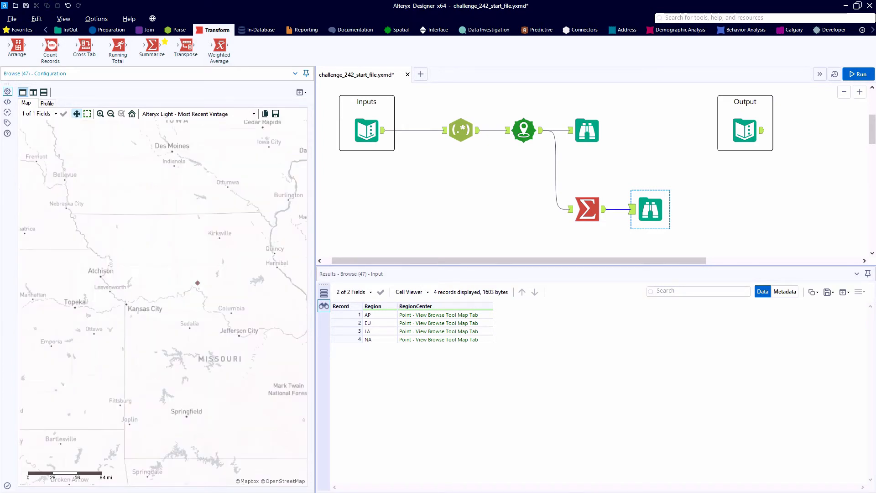
pyautogui.scroll(1, 197, 283)
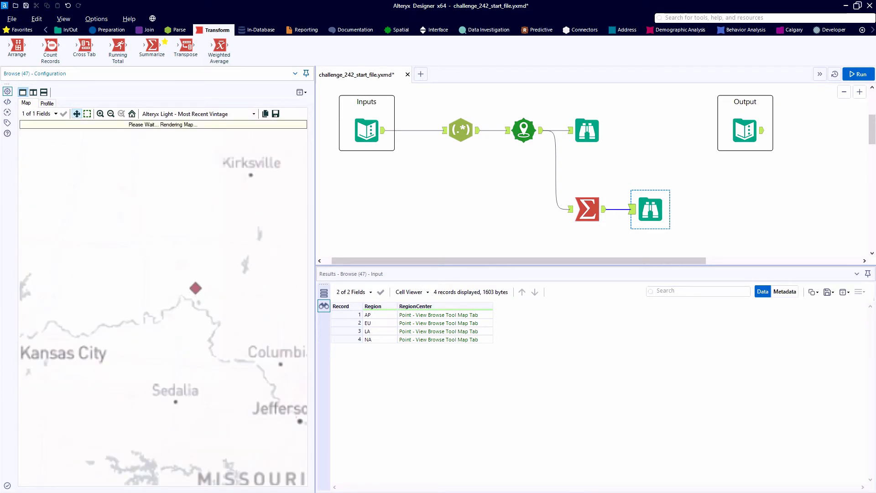
pyautogui.scroll(-2, 196, 285)
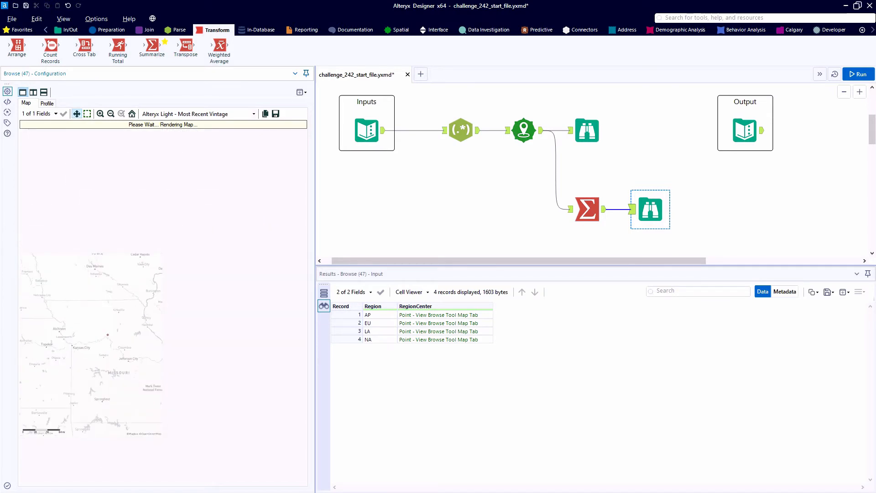
pyautogui.click(435, 339)
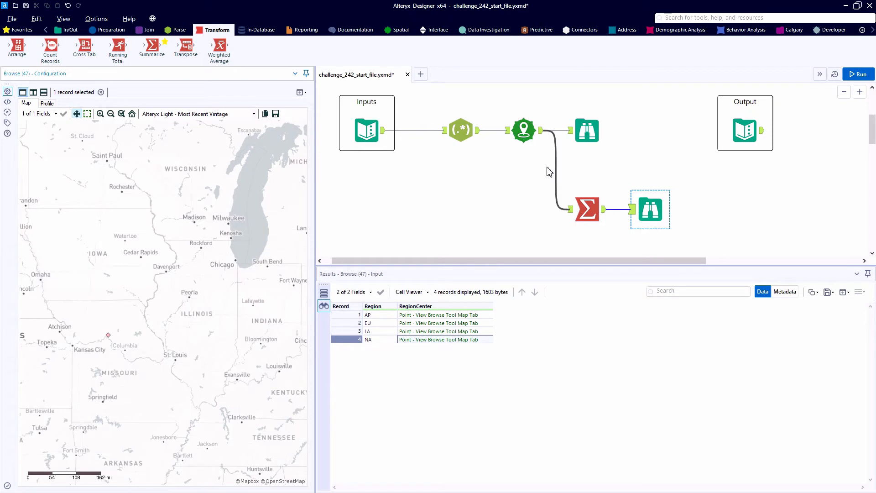
# Step: Insert a Find Nearest tool between Summarize and Browse, and connect the Create Points output to its universe input
pyautogui.click(395, 28)
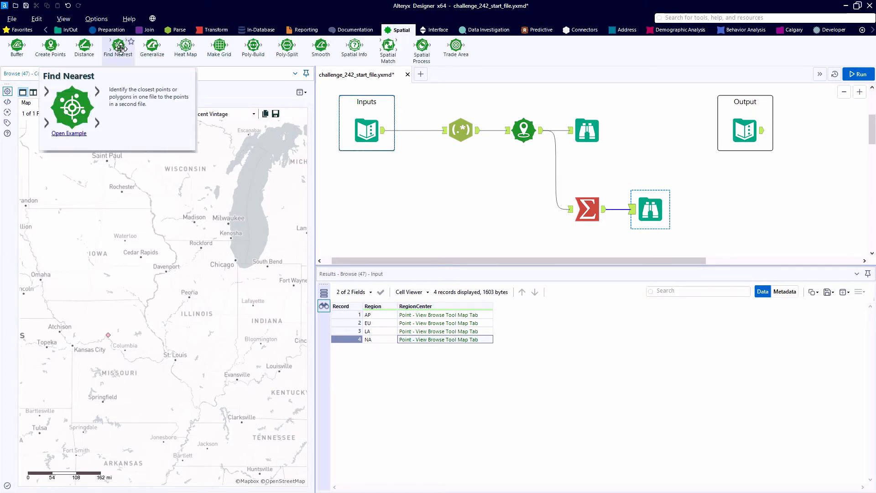
pyautogui.moveTo(122, 43); pyautogui.dragTo(610, 204)
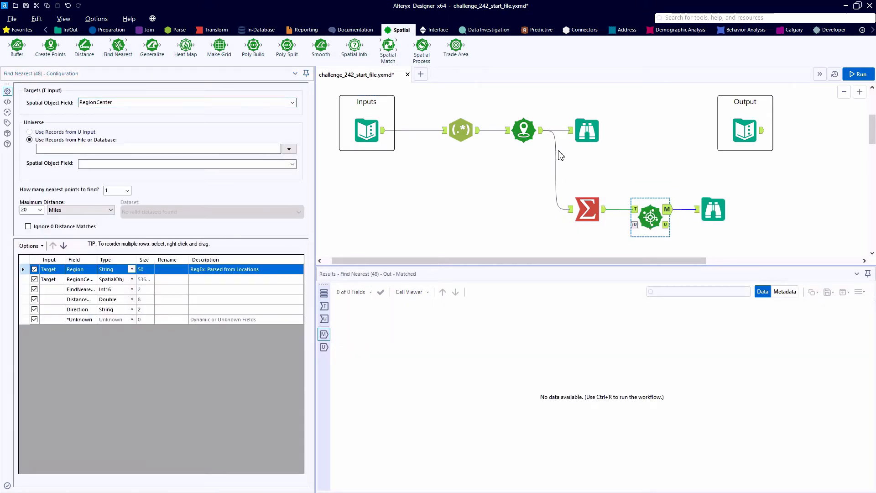
pyautogui.moveTo(541, 130); pyautogui.dragTo(633, 224)
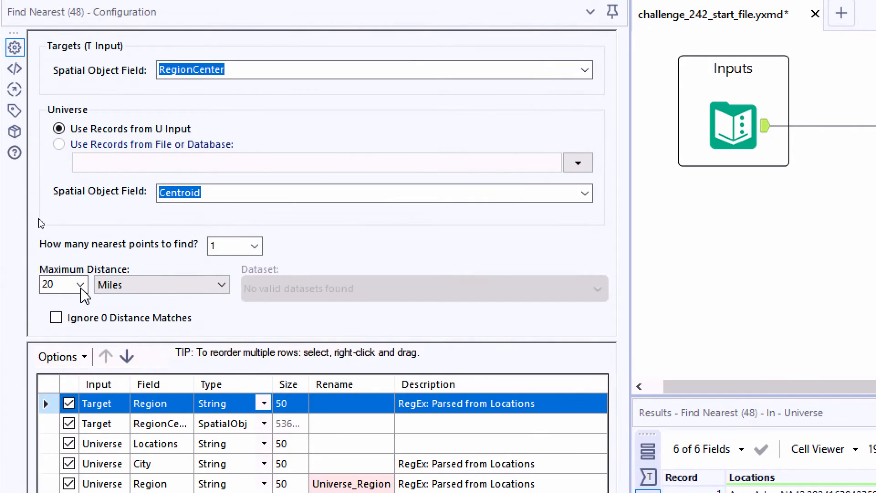
# Step: Set the Find Nearest maximum distance to 2000 miles and run the workflow
pyautogui.click(60, 285)
pyautogui.click(61, 285)
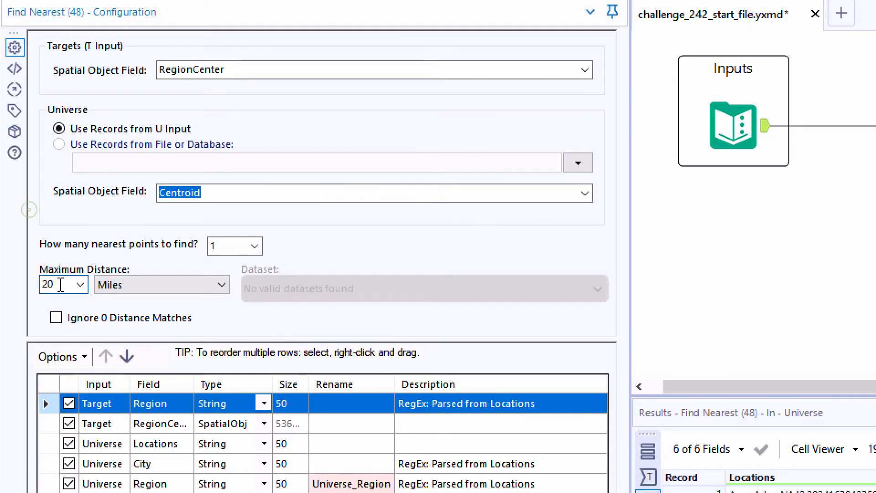
pyautogui.write('00')
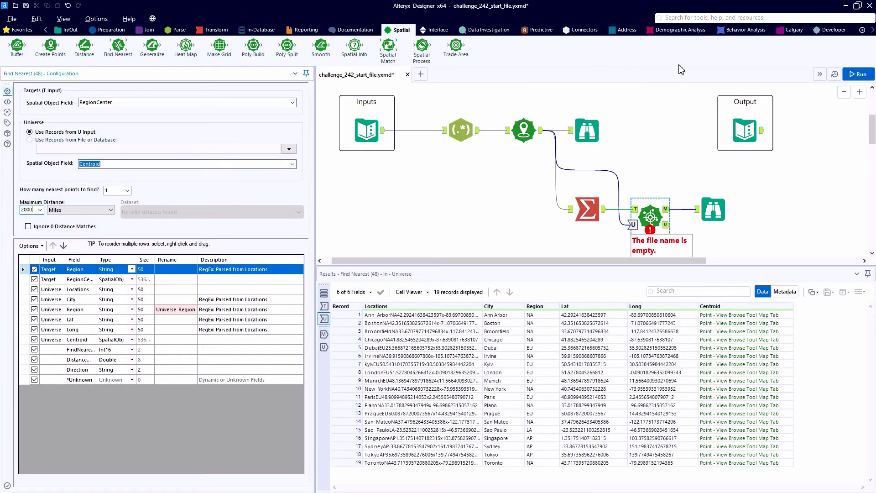
pyautogui.click(853, 74)
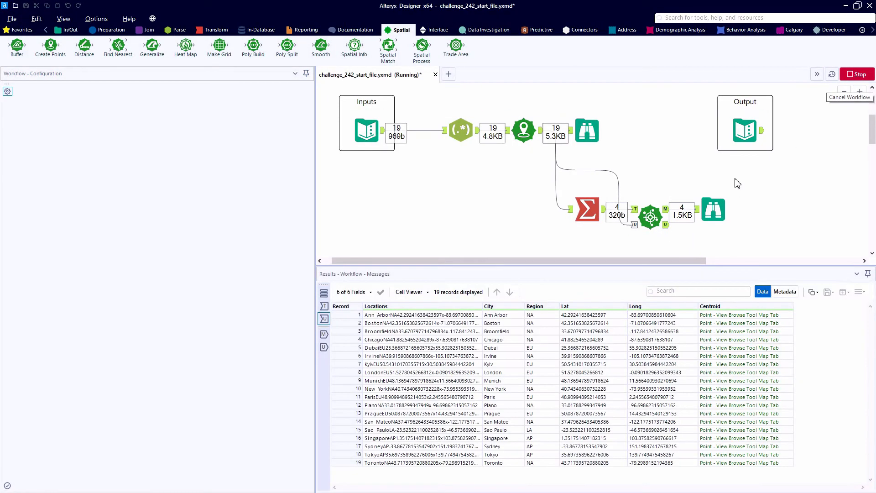
# Step: Review the Find Nearest target records and its matched output
pyautogui.click(634, 210)
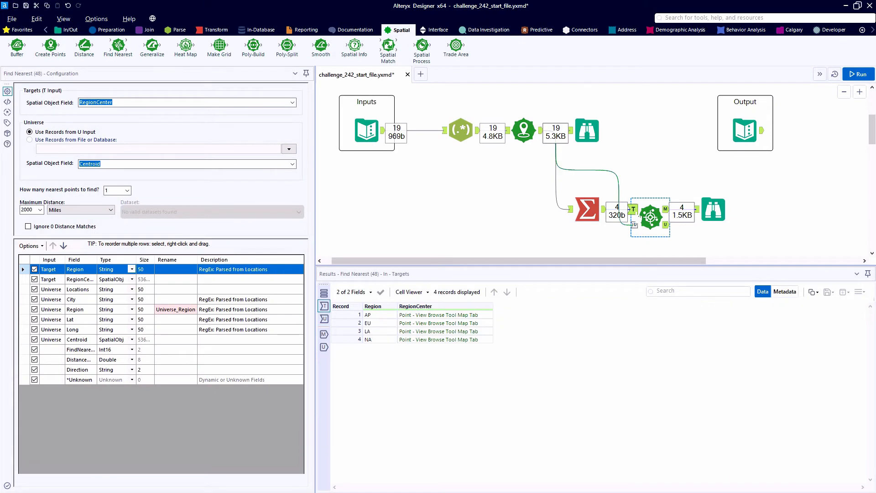
pyautogui.click(378, 315)
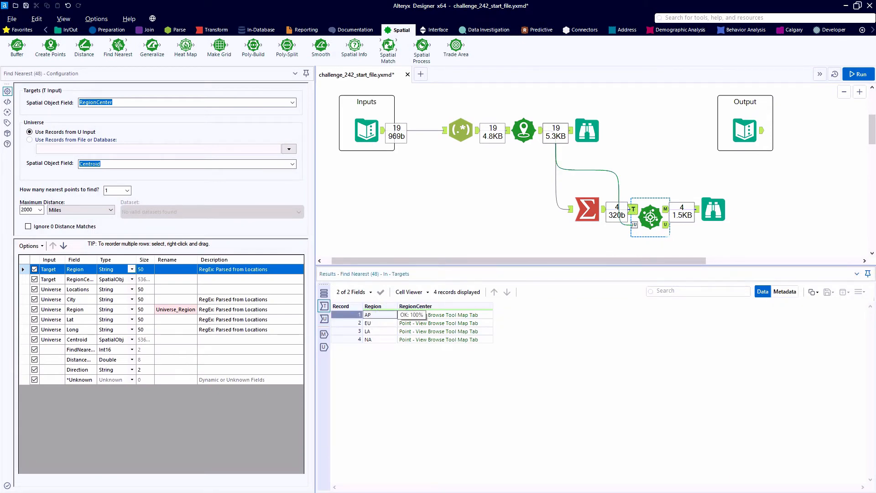
pyautogui.click(666, 209)
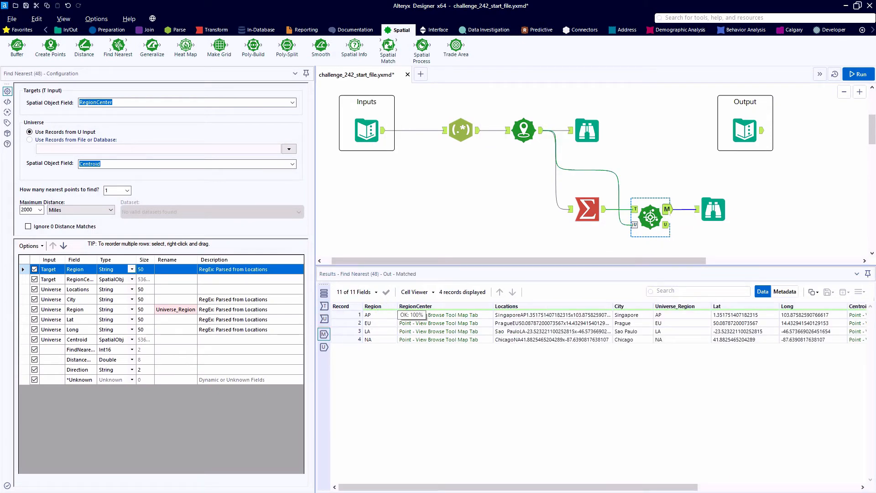
# Step: Compare each region center with its nearest city on the Browse map, covering Asia Pacific, Europe and the Americas
pyautogui.click(713, 214)
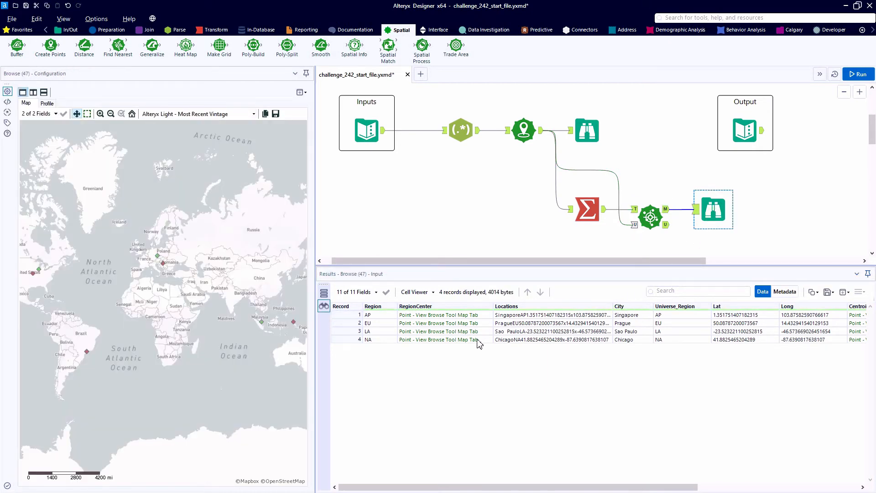
pyautogui.click(437, 318)
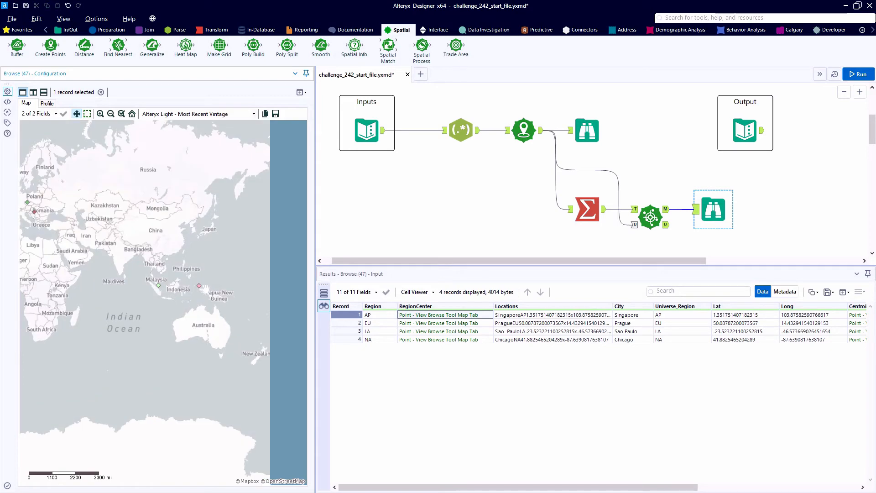
pyautogui.moveTo(34, 215); pyautogui.dragTo(121, 256)
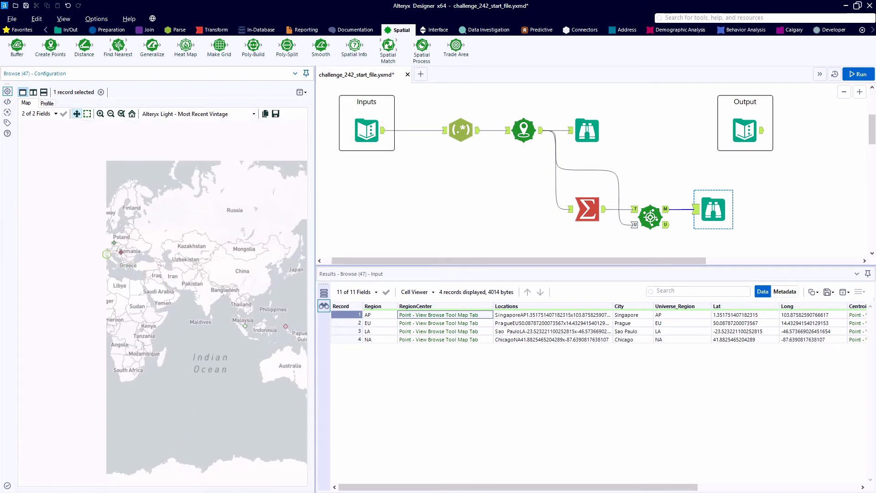
pyautogui.scroll(1, 108, 247)
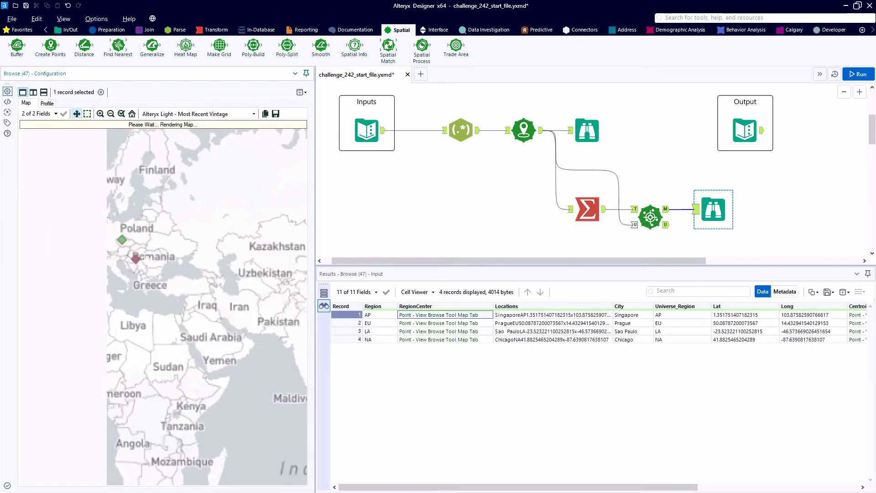
pyautogui.moveTo(121, 252); pyautogui.dragTo(253, 265)
pyautogui.scroll(-2, 253, 265)
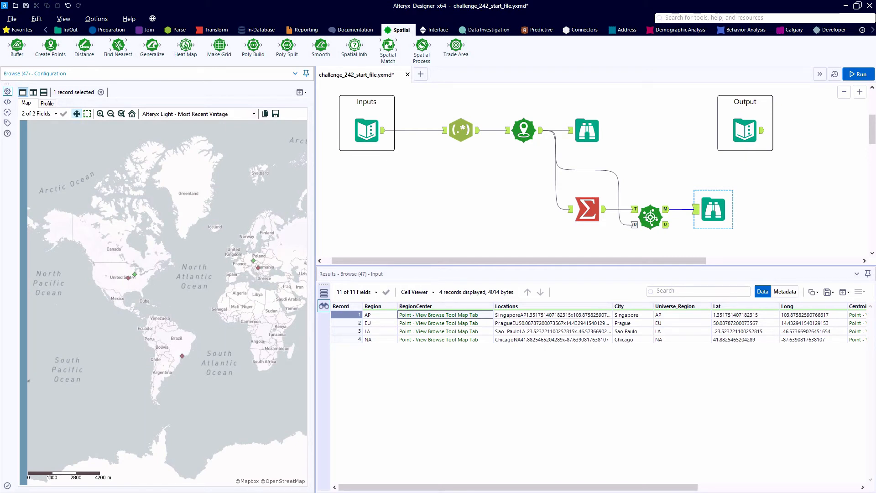
pyautogui.moveTo(191, 301); pyautogui.dragTo(125, 291)
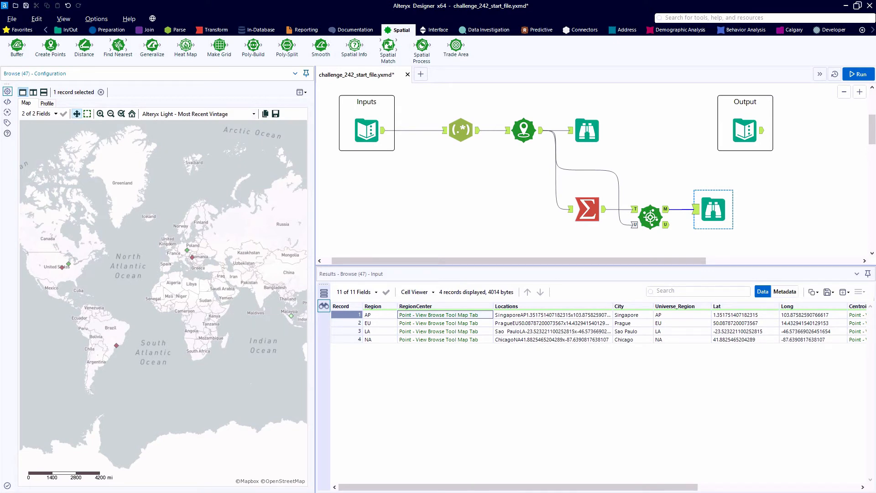
# Step: Add a Join tool and feed its right input from the Find Nearest matched output instead of the Summarize output
pyautogui.click(145, 30)
pyautogui.moveTo(131, 51); pyautogui.dragTo(687, 161)
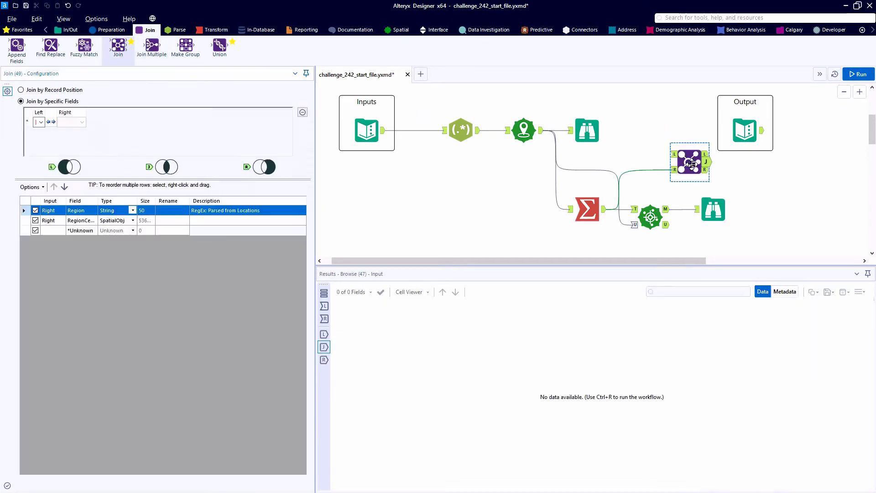
pyautogui.click(656, 171)
pyautogui.press('Delete')
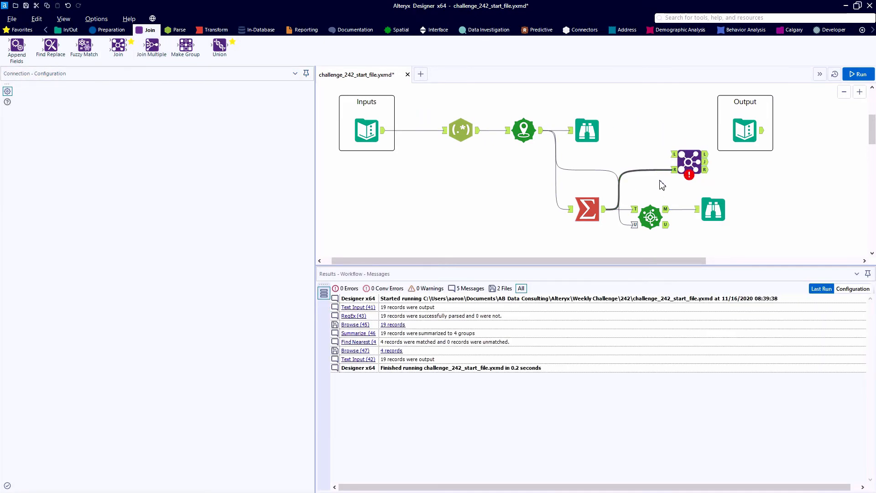
pyautogui.moveTo(667, 208); pyautogui.dragTo(675, 170)
# Step: Remove the connection between Find Nearest and Browse, and attach the Browse tool to the Join output
pyautogui.click(713, 209)
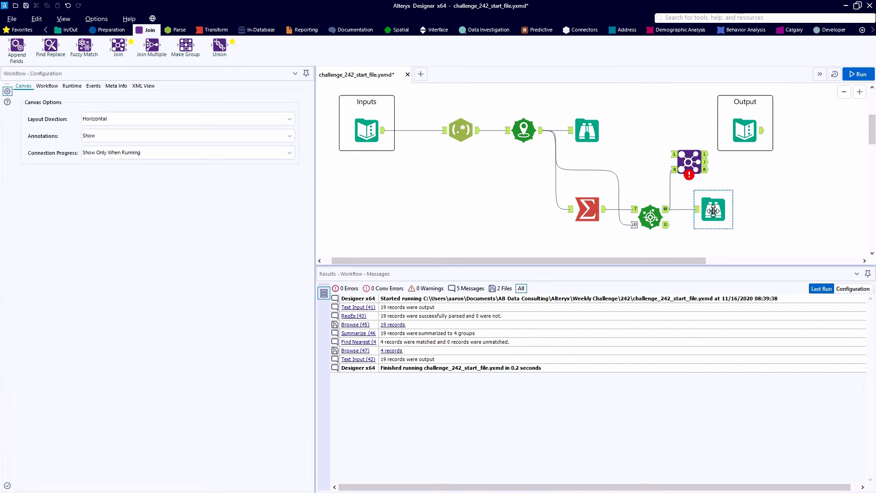
pyautogui.click(686, 209)
pyautogui.press('Delete')
pyautogui.moveTo(712, 209); pyautogui.dragTo(760, 162)
# Step: Connect the Create Points output to the Join tool's left input and move Join and Browse in line with Find Nearest
pyautogui.moveTo(541, 131); pyautogui.dragTo(674, 155)
pyautogui.moveTo(782, 184); pyautogui.dragTo(692, 161)
pyautogui.moveTo(692, 161); pyautogui.dragTo(724, 197)
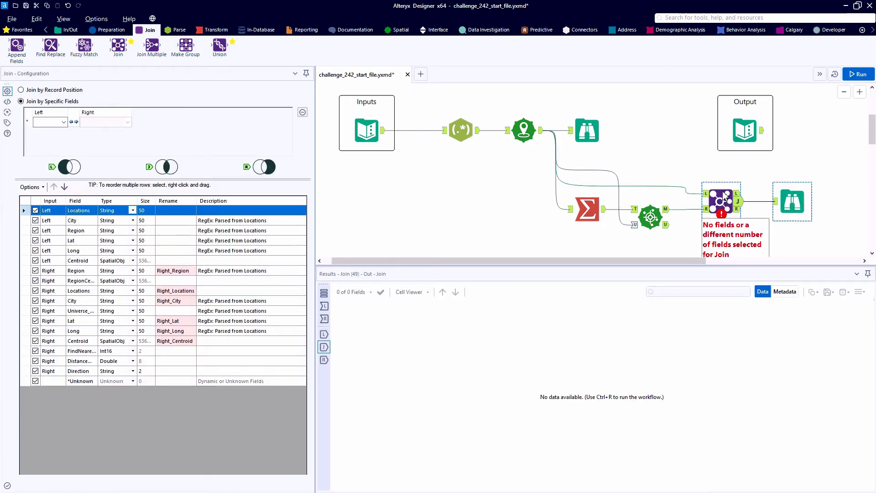
# Step: Set the Join tool to match the left and right inputs on the Region field
pyautogui.click(705, 196)
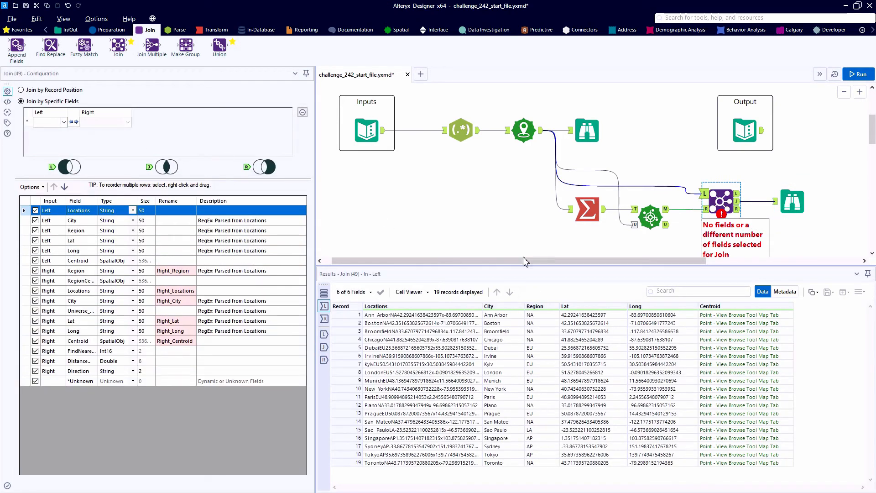
pyautogui.moveTo(523, 259); pyautogui.dragTo(689, 270)
pyautogui.click(62, 123)
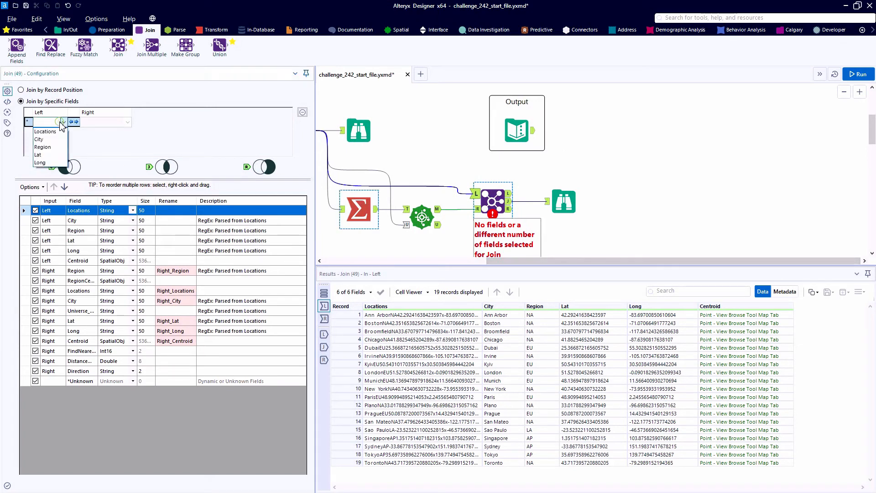
pyautogui.click(42, 147)
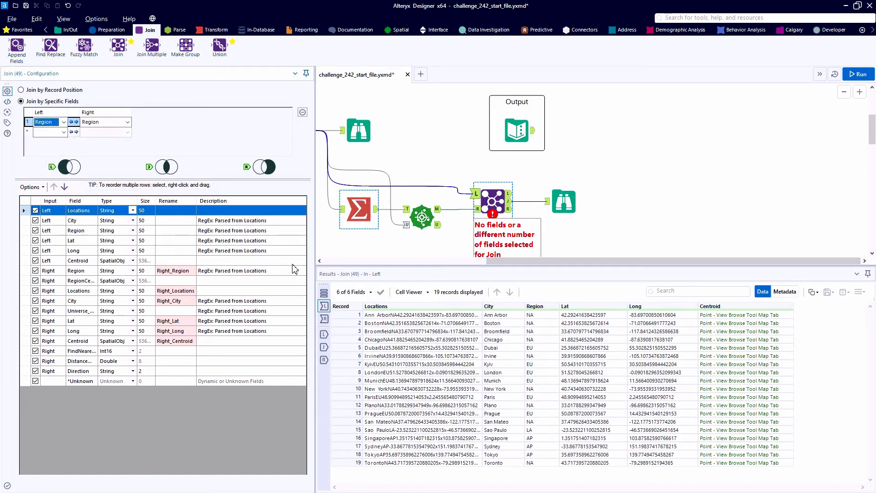
# Step: Check the Join tool's right input records and deselect all of its output fields
pyautogui.click(323, 318)
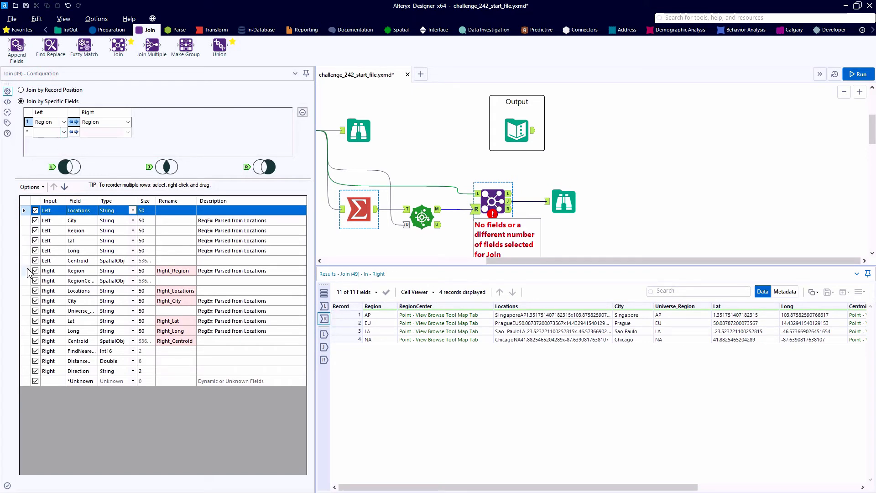
pyautogui.click(40, 187)
pyautogui.moveTo(137, 208)
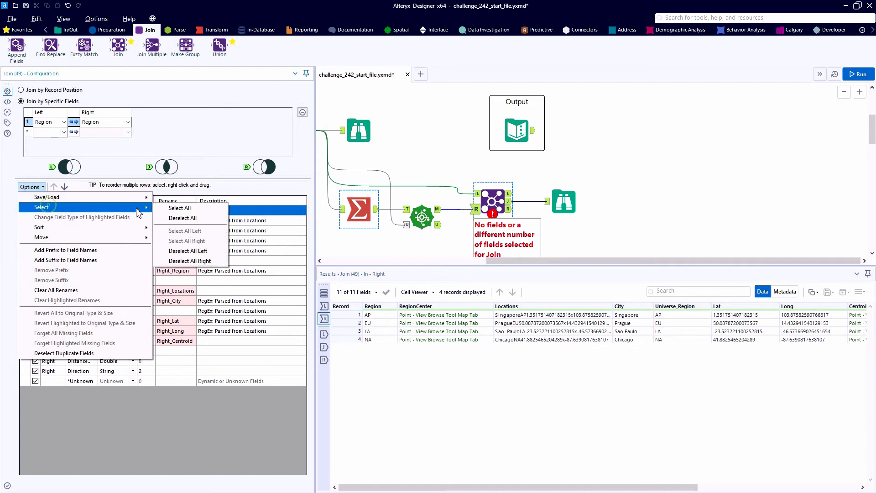
pyautogui.click(165, 218)
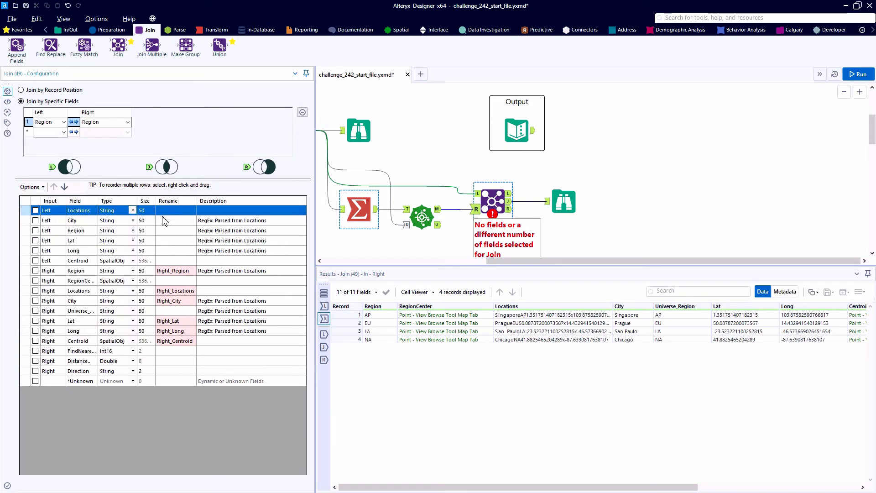
# Step: Keep the left City, Region and Centroid fields in the Join output, checking the left and right input records
pyautogui.click(324, 306)
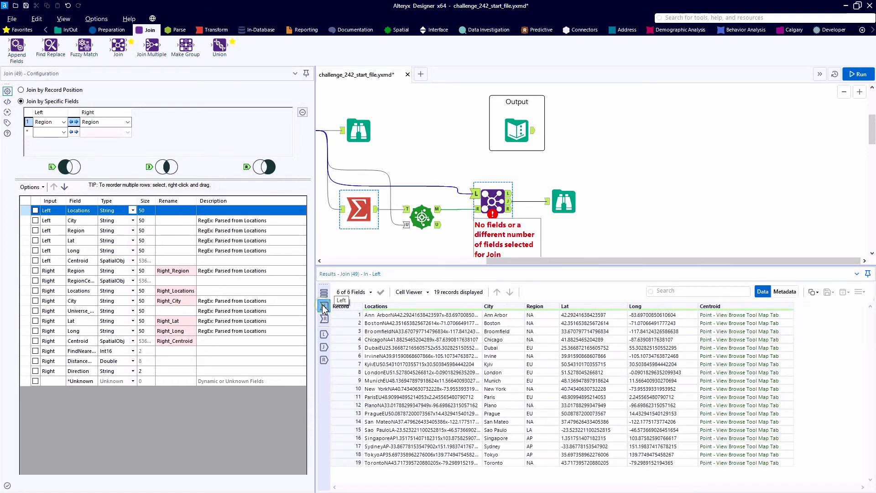
pyautogui.click(35, 220)
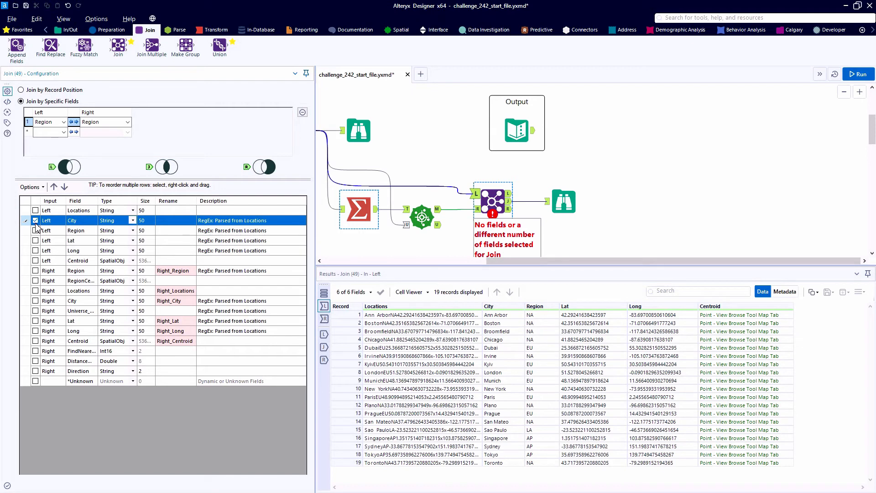
pyautogui.click(36, 261)
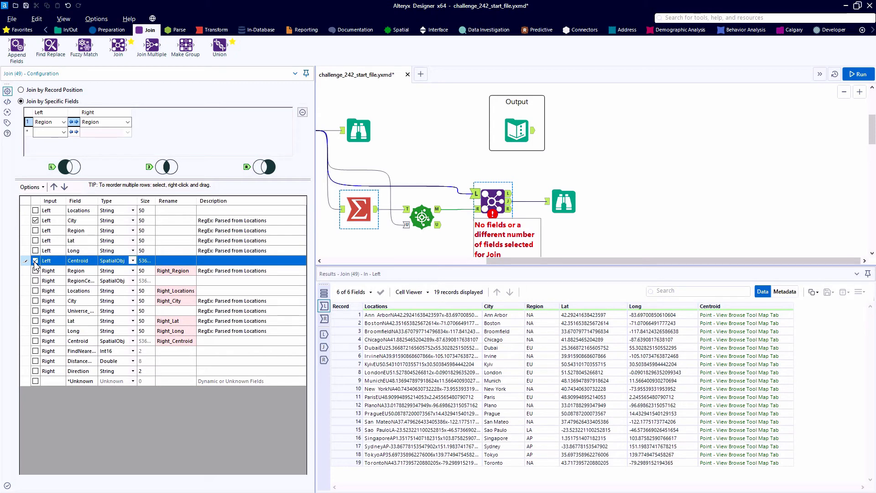
pyautogui.click(36, 231)
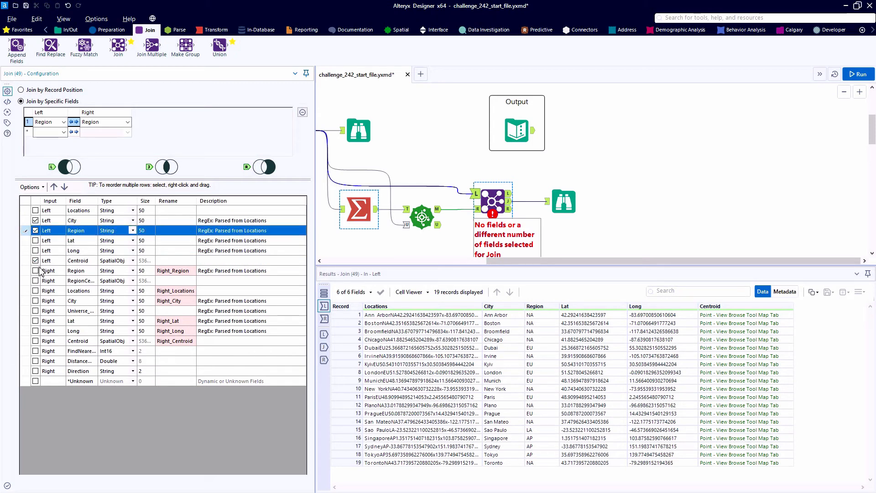
pyautogui.click(325, 319)
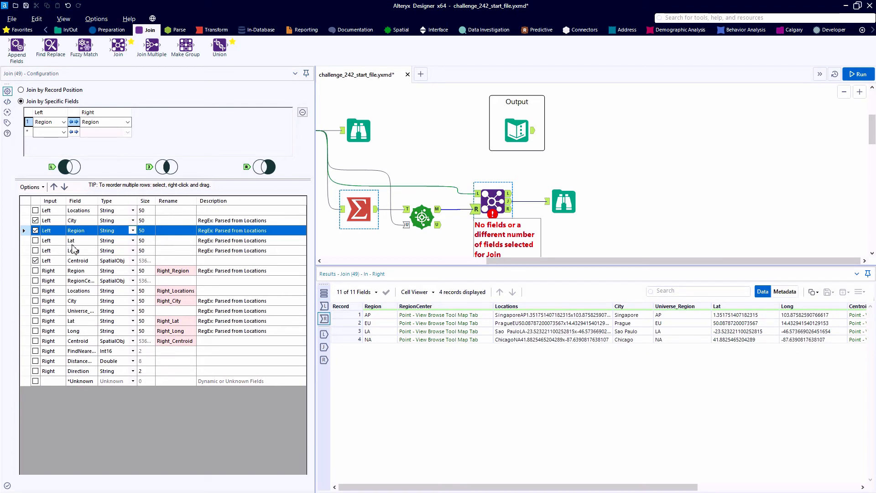
# Step: Add the right RegionCenter and City fields to the Join output, renaming City to Region HQ, and run the workflow to view the Browse results
pyautogui.moveTo(98, 203); pyautogui.dragTo(123, 206)
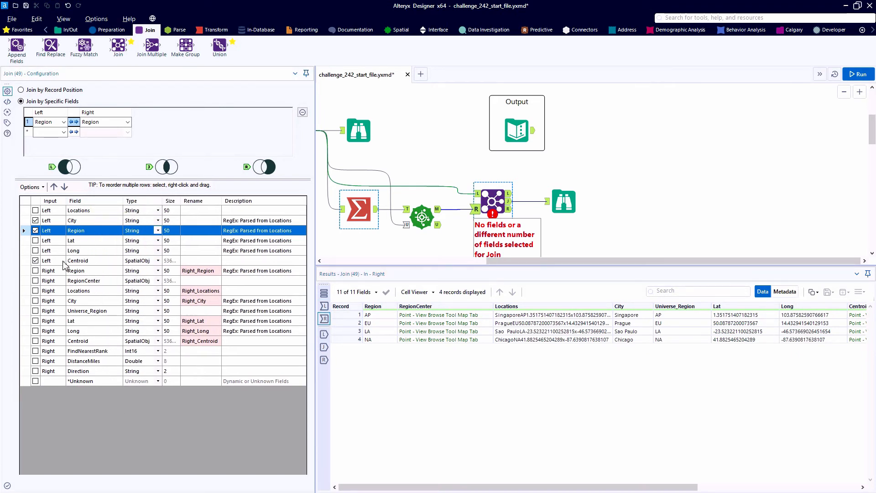
pyautogui.click(36, 280)
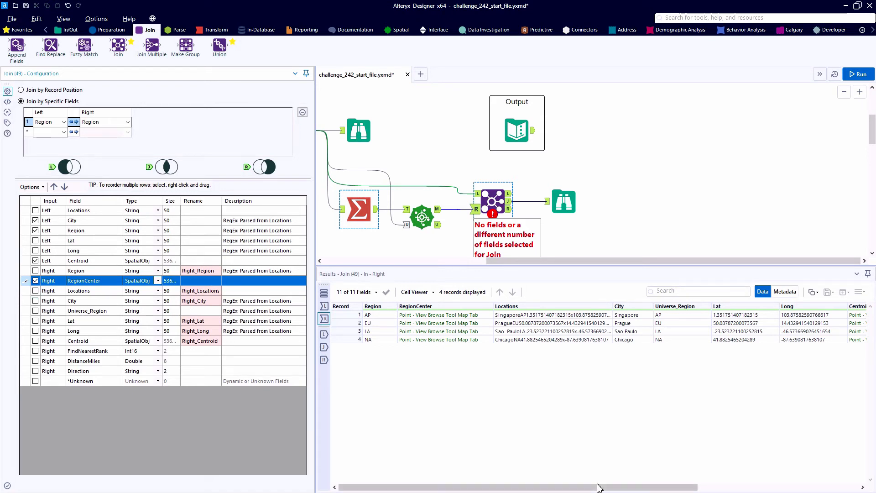
pyautogui.moveTo(598, 487); pyautogui.dragTo(501, 486)
pyautogui.click(35, 301)
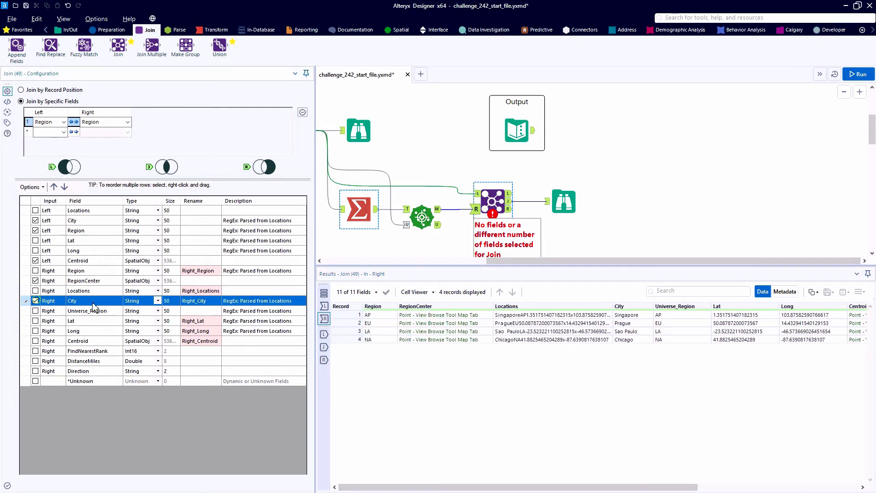
pyautogui.click(204, 300)
pyautogui.write('Region HQ')
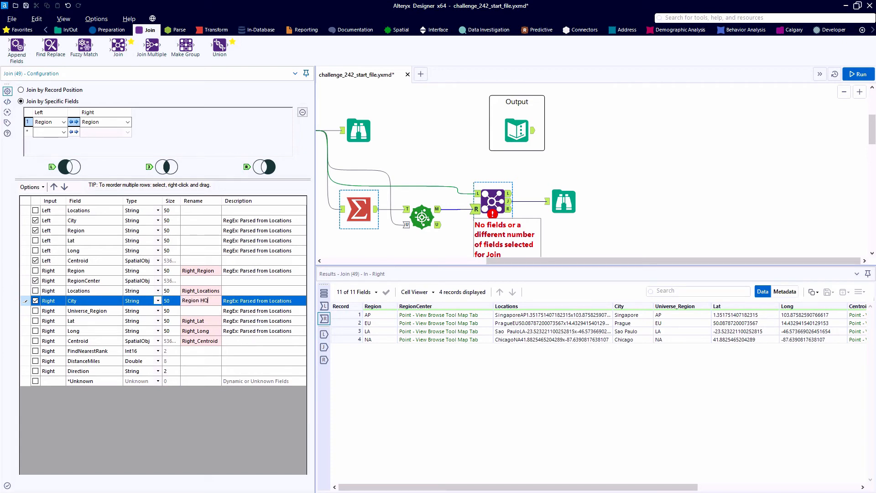
pyautogui.hotkey('ctrl', 'r')
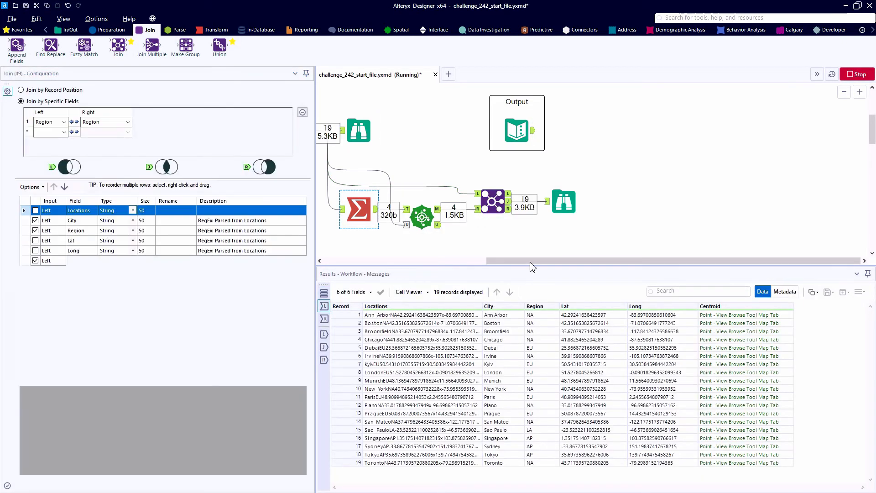
pyautogui.click(570, 209)
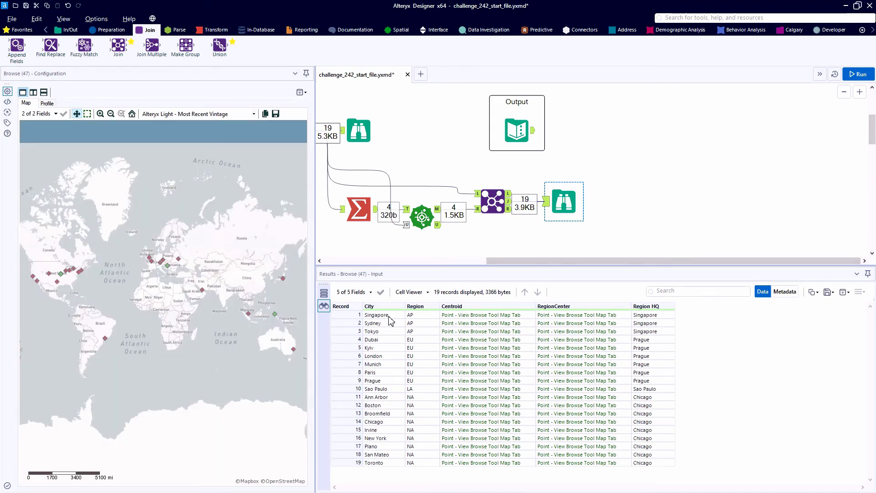
# Step: Move the Region HQ field directly below the left Region field in the Join output and rerun the workflow to check the Browse results
pyautogui.click(492, 201)
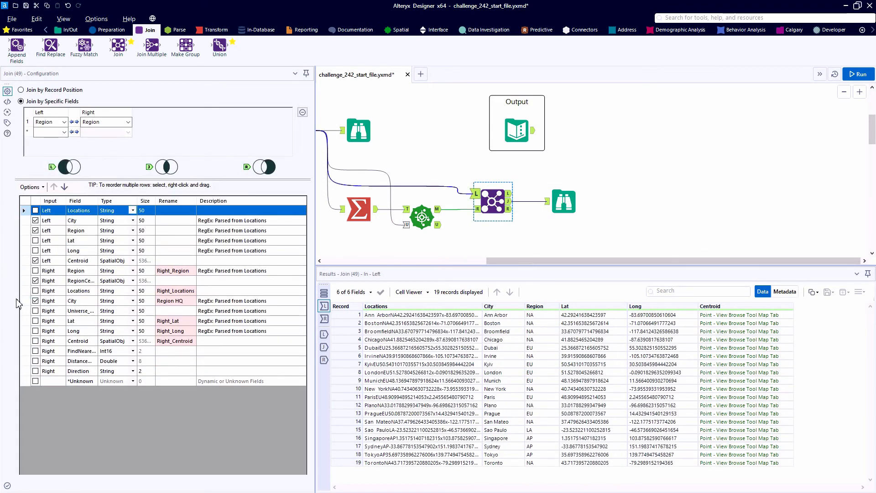
pyautogui.click(24, 300)
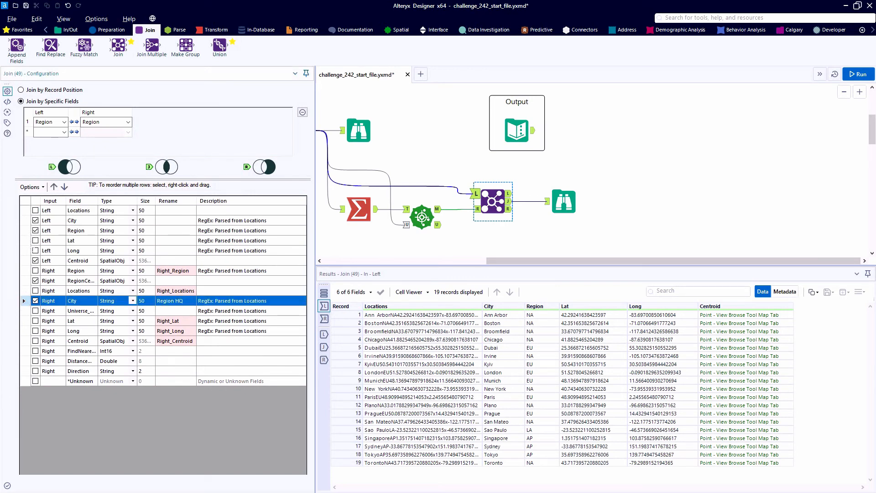
pyautogui.moveTo(24, 300); pyautogui.dragTo(25, 239)
pyautogui.click(865, 75)
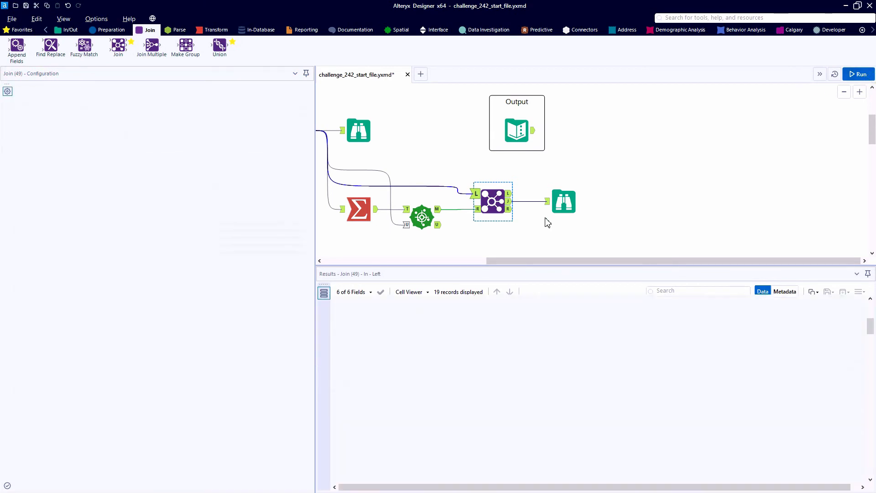
pyautogui.click(560, 209)
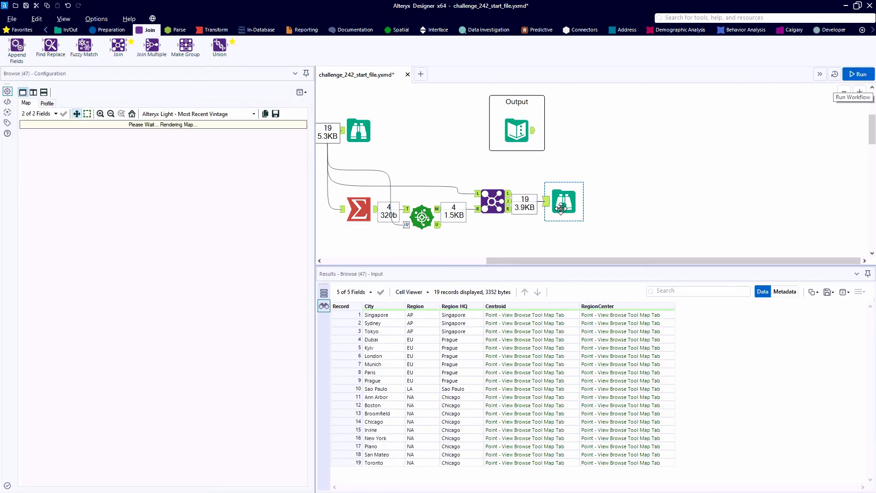
# Step: Move the left Region field above City in the Join output and rerun the workflow to check the Browse results
pyautogui.click(492, 201)
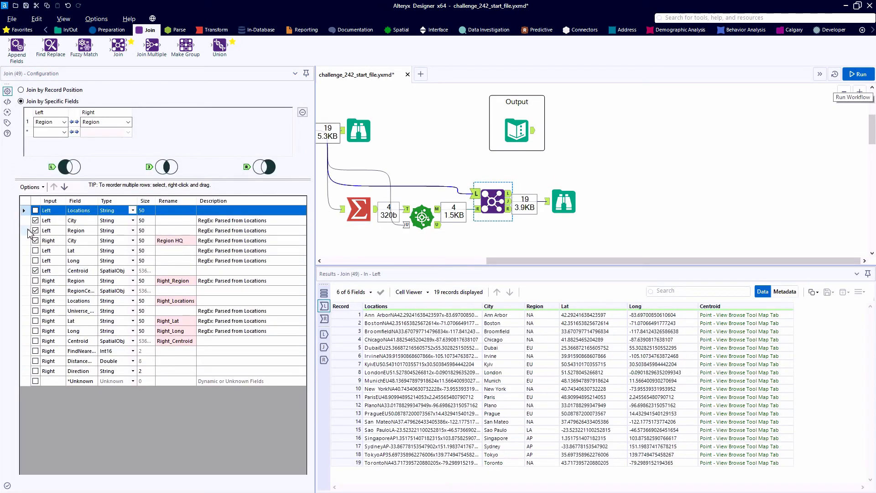
pyautogui.click(28, 231)
pyautogui.click(54, 187)
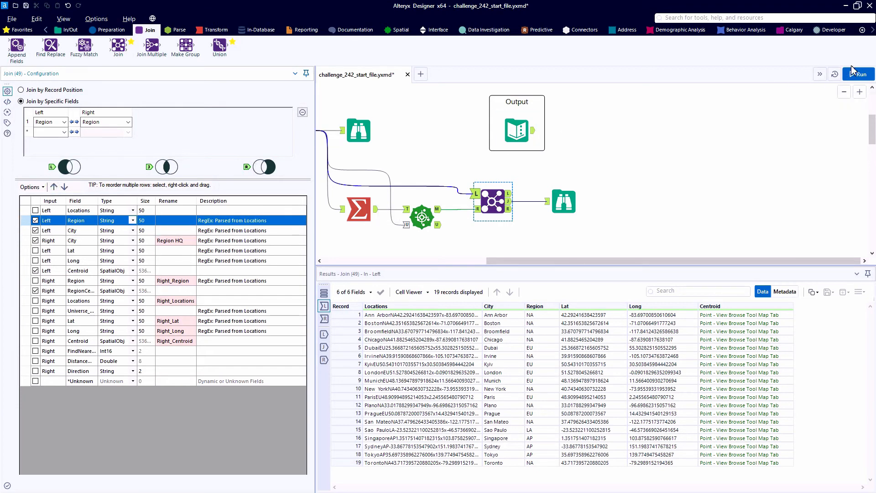
pyautogui.click(851, 69)
pyautogui.click(561, 207)
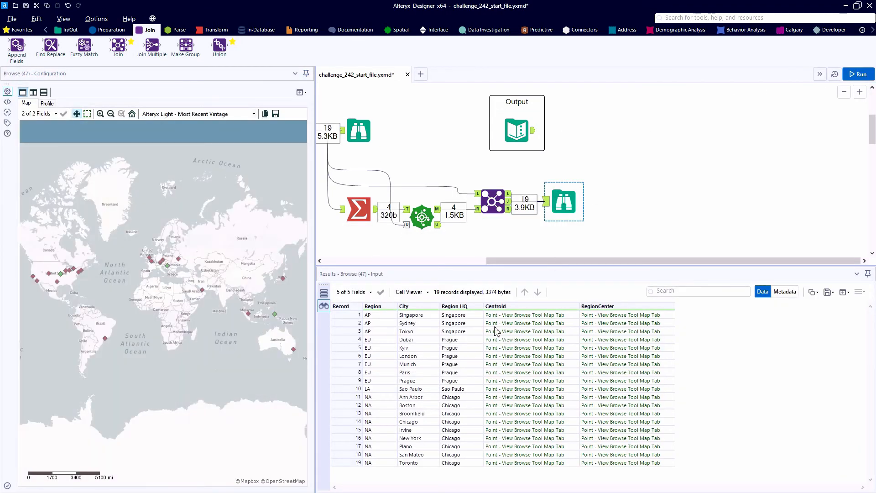
# Step: Examine the AP region's Singapore, Sydney and Tokyo records in the Browse results and their points on the map around Southeast Asia and Australia
pyautogui.click(389, 323)
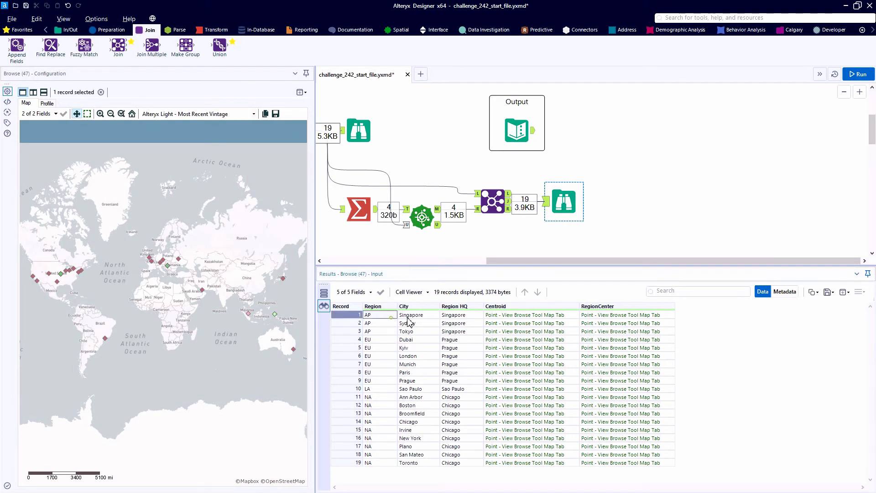
pyautogui.click(454, 323)
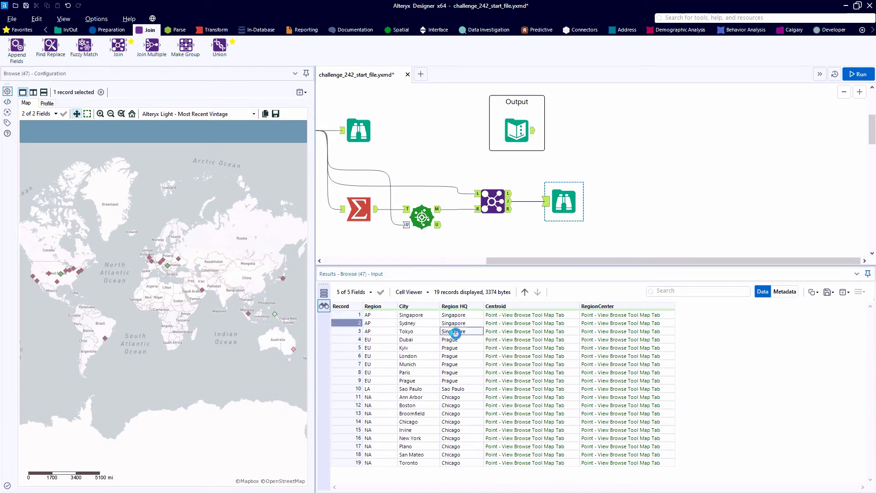
pyautogui.click(455, 331)
pyautogui.scroll(5, 295, 325)
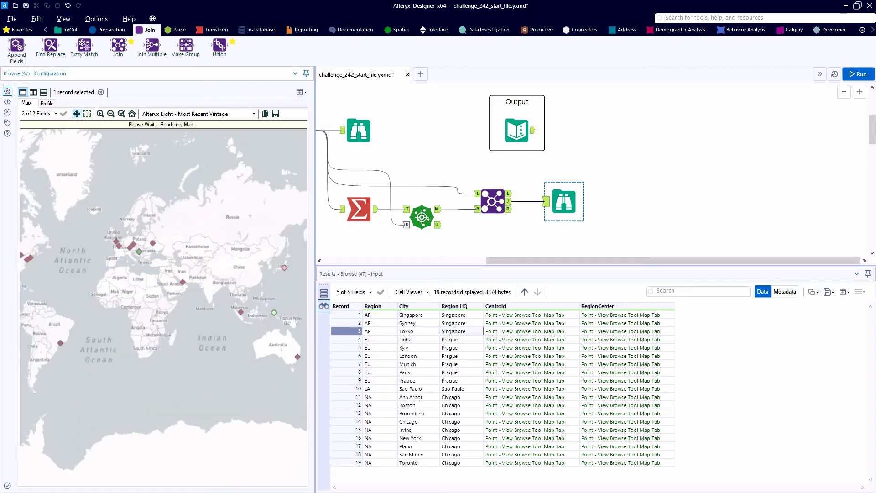
pyautogui.moveTo(287, 329); pyautogui.dragTo(224, 311)
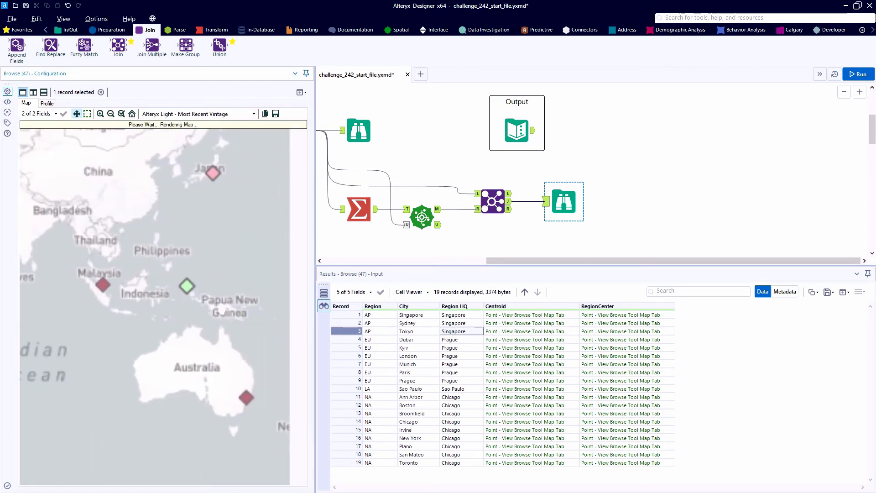
pyautogui.scroll(1, 224, 311)
pyautogui.scroll(-1, 224, 311)
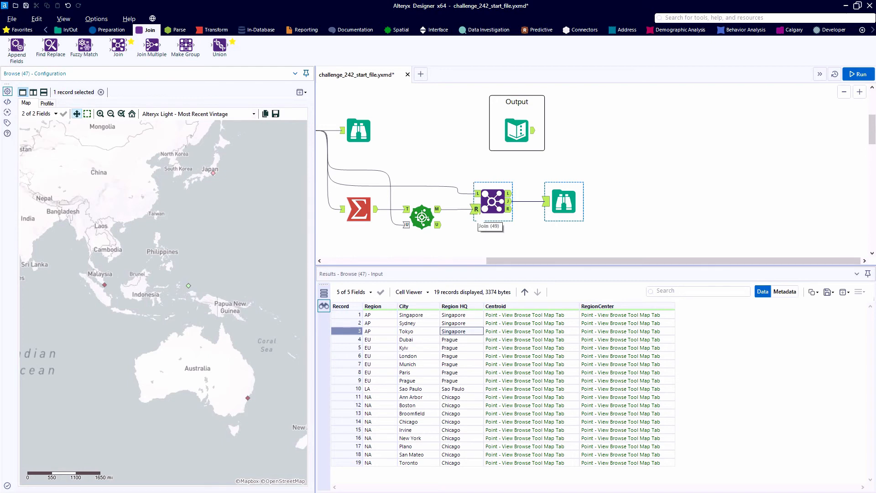
# Step: Replace the right RegionCenter field in the Join output with the right Centroid, renamed RegionHQ_Centroid, and run the workflow
pyautogui.click(476, 209)
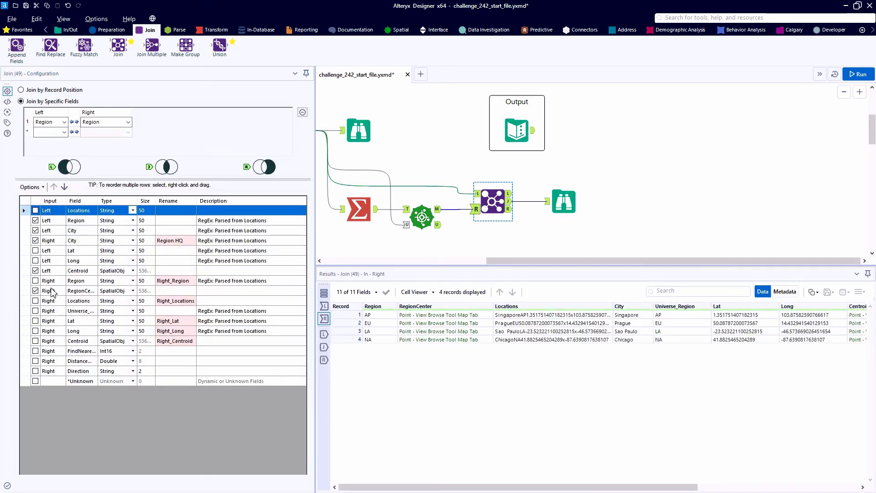
pyautogui.click(36, 291)
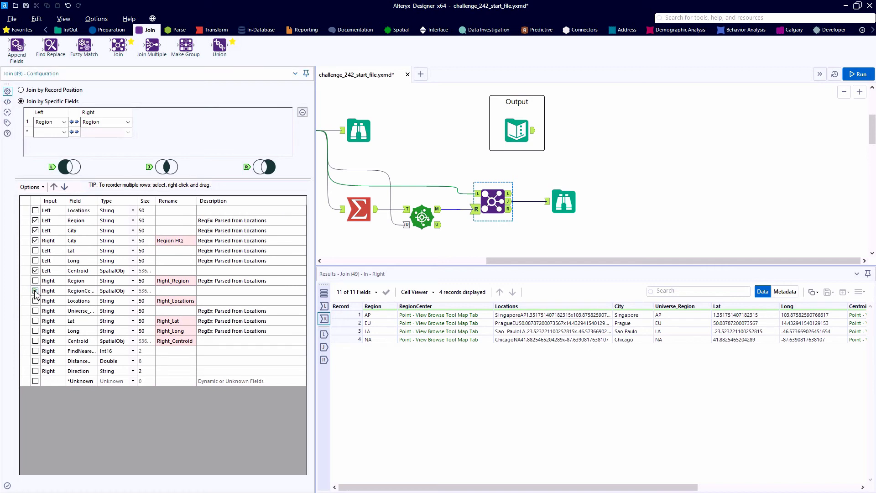
pyautogui.click(35, 341)
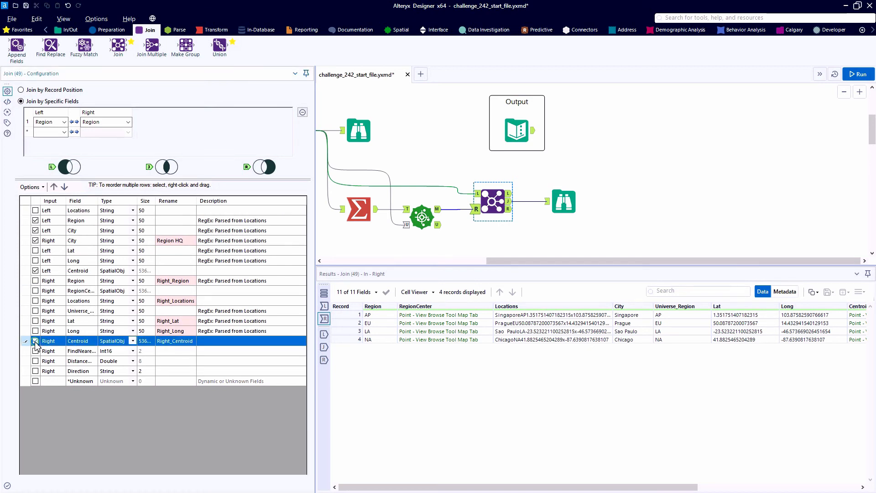
pyautogui.click(189, 340)
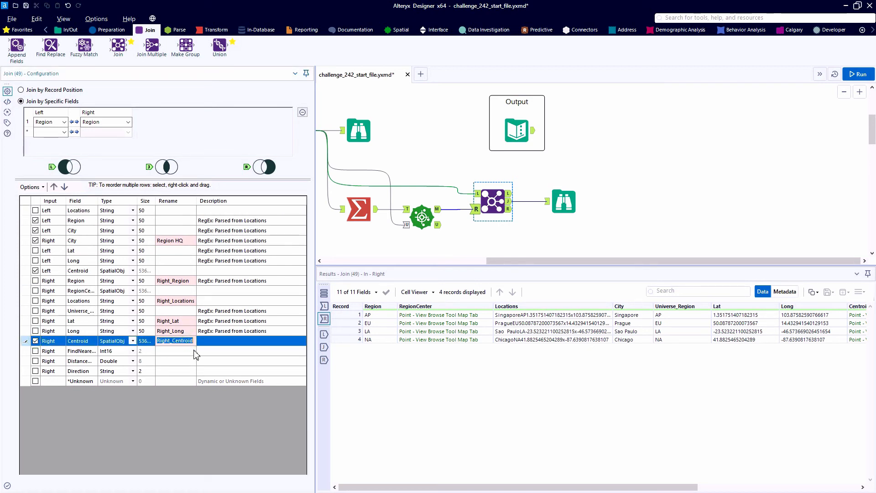
pyautogui.press('Home')
pyautogui.write('RegionHQ')
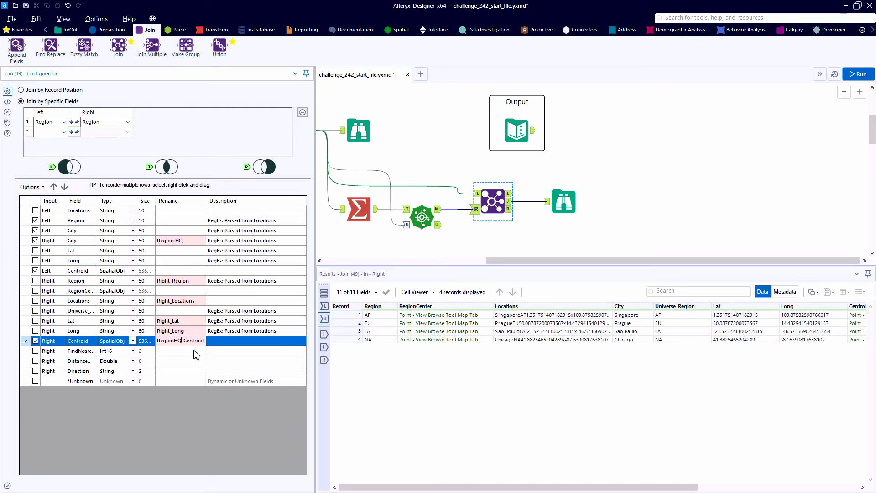
pyautogui.hotkey('ctrl', 'r')
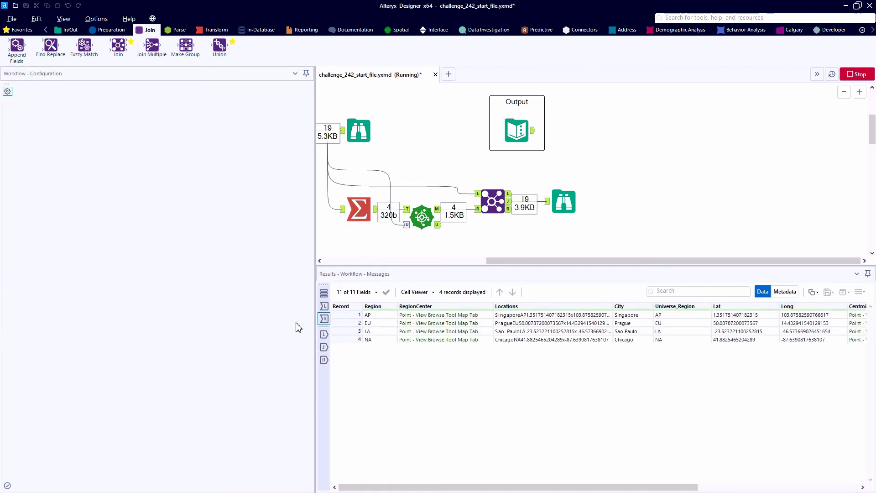
# Step: Check the Browse results and locate the Singapore and Sydney records on the map
pyautogui.click(561, 205)
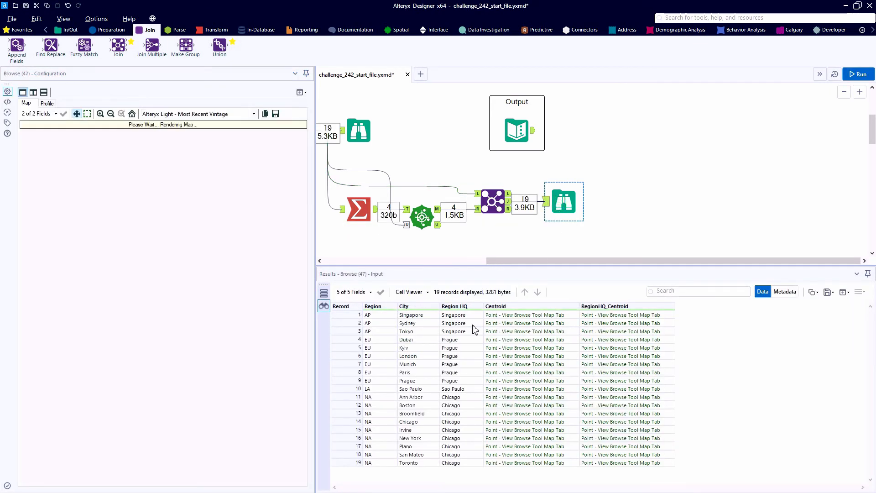
pyautogui.click(610, 316)
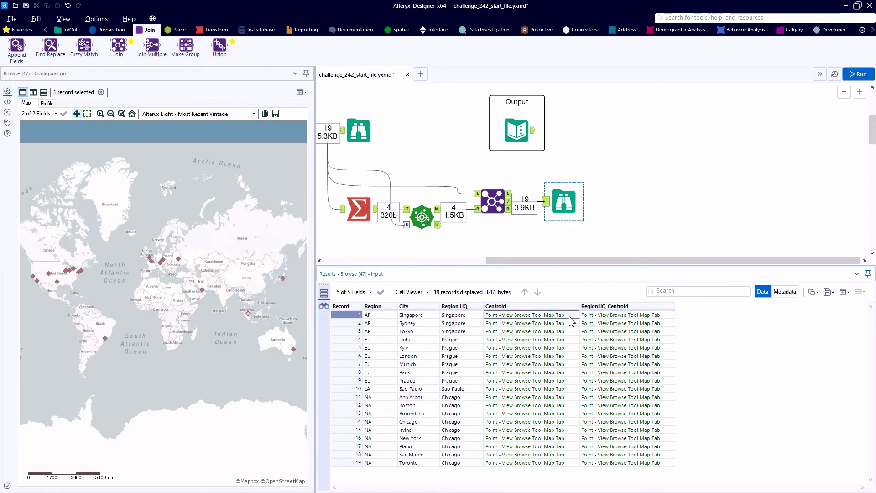
pyautogui.click(574, 323)
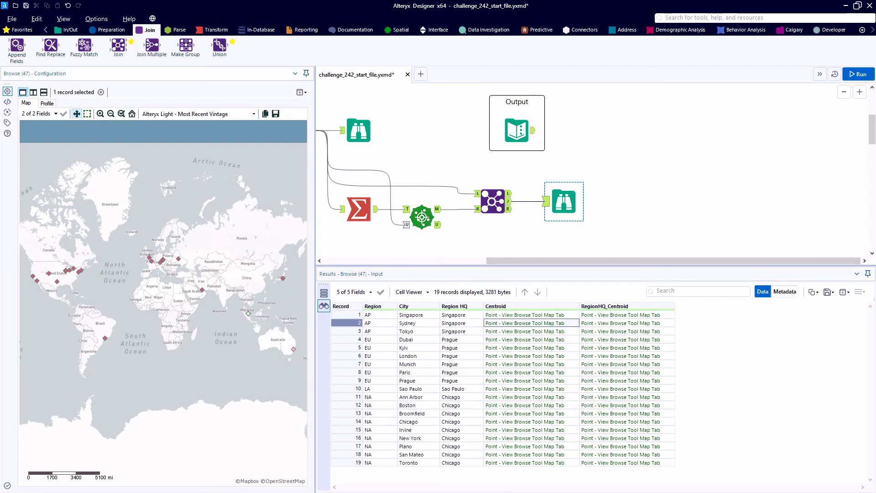
# Step: Insert a Distance tool between Join and Browse with cardinal direction output turned off, then run the workflow and view its output
pyautogui.scroll(-6, 242, 51)
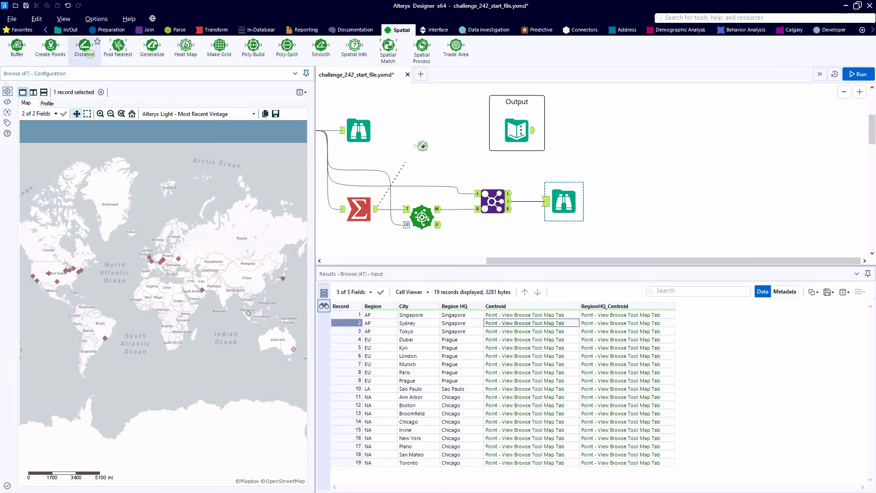
pyautogui.moveTo(84, 47); pyautogui.dragTo(540, 203)
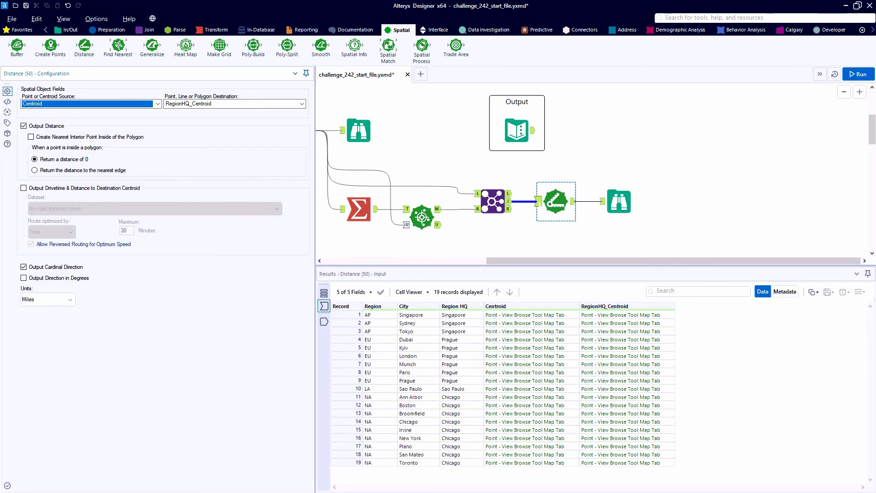
pyautogui.click(24, 267)
pyautogui.click(858, 74)
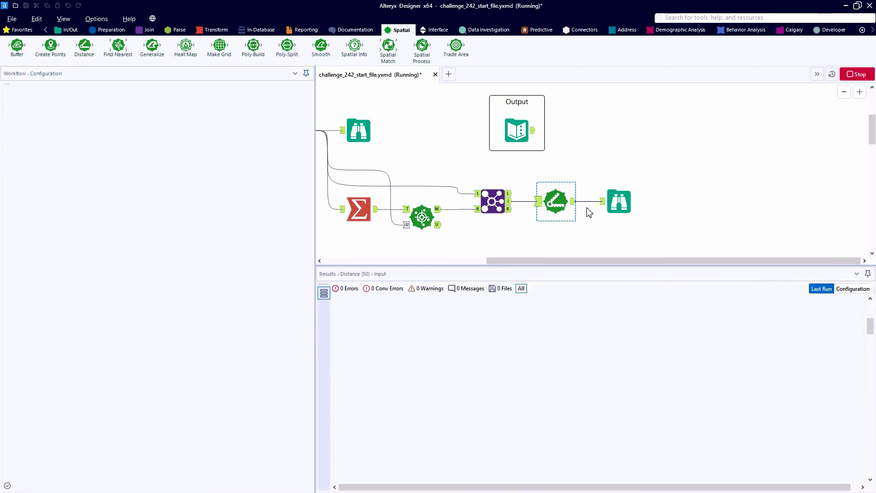
pyautogui.click(574, 202)
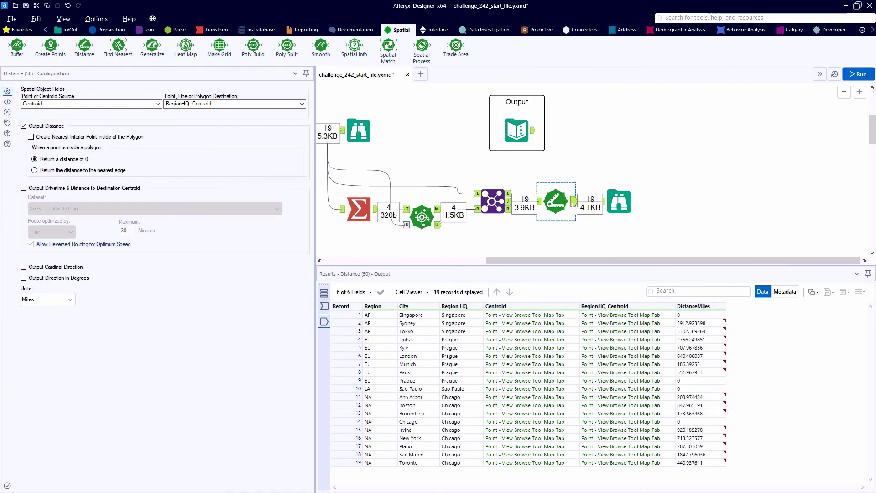
# Step: Compare the first three DistanceMiles values of the expected Output table with those in the Distance tool's output
pyautogui.click(534, 130)
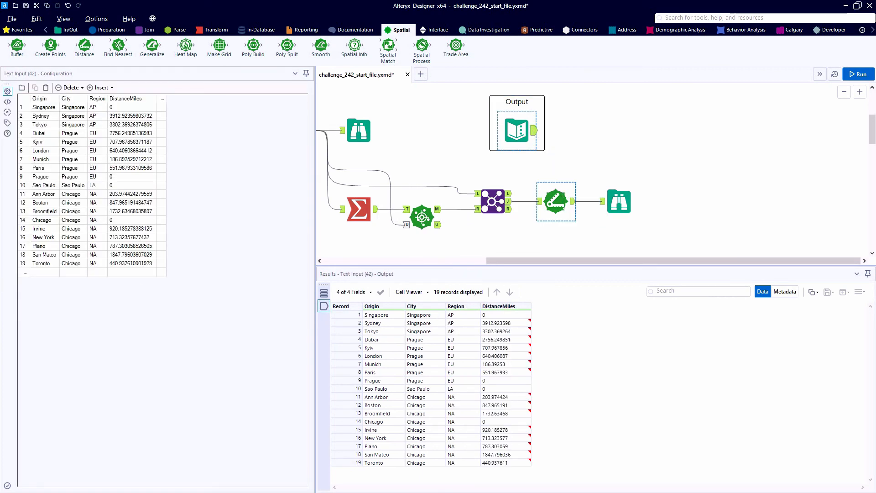
pyautogui.moveTo(528, 315); pyautogui.dragTo(528, 330)
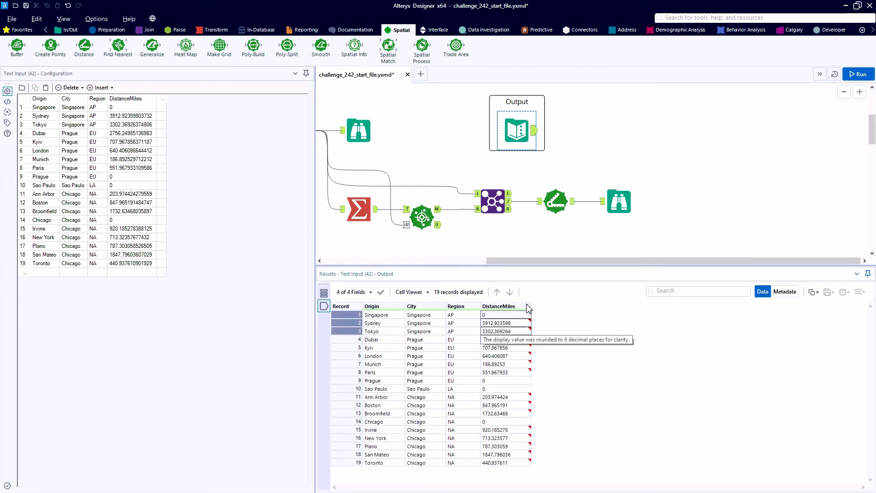
pyautogui.click(562, 208)
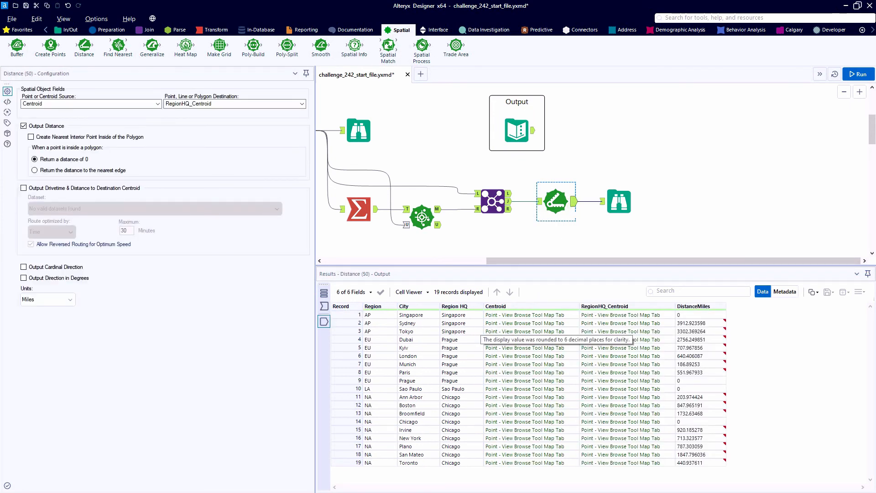
pyautogui.moveTo(691, 315); pyautogui.dragTo(691, 331)
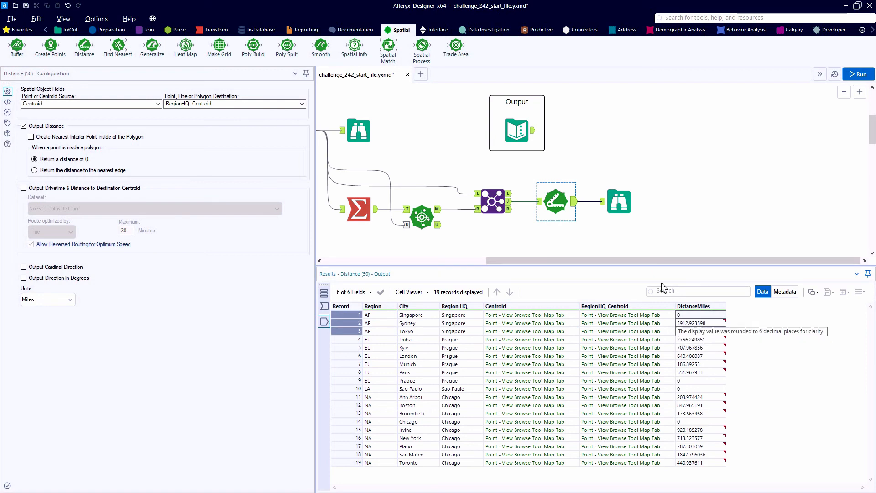
# Step: Make room before the final Browse tool and insert a Select tool between Distance and Browse
pyautogui.moveTo(624, 210); pyautogui.dragTo(696, 210)
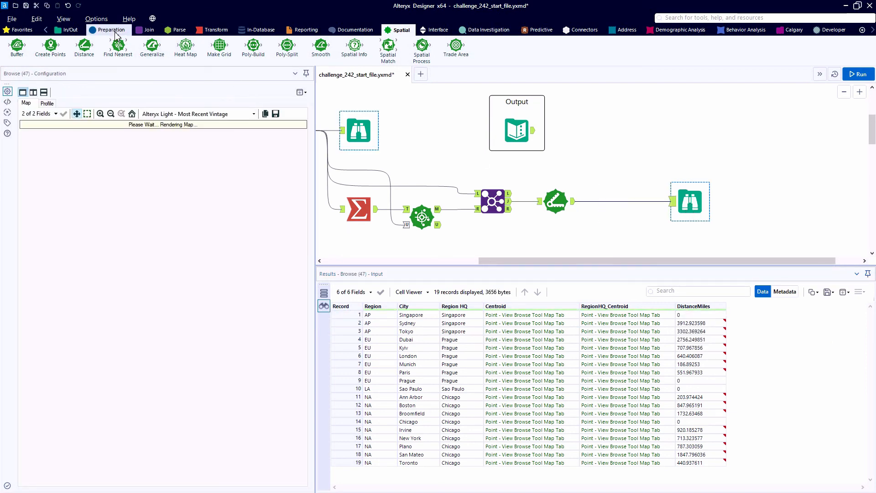
pyautogui.click(112, 30)
pyautogui.moveTo(489, 45); pyautogui.dragTo(611, 201)
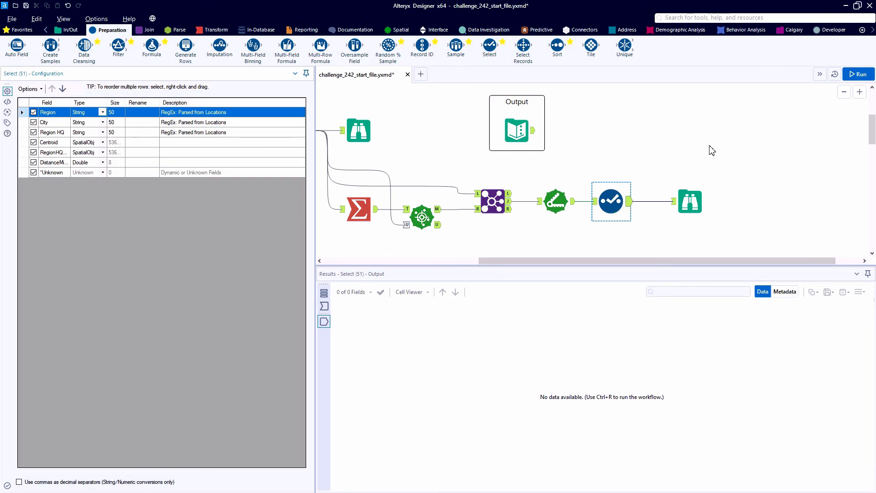
# Step: Keep only the Region, City, Centroid and DistanceMiles fields in the Select tool, run the workflow and view the Browse results
pyautogui.click(33, 163)
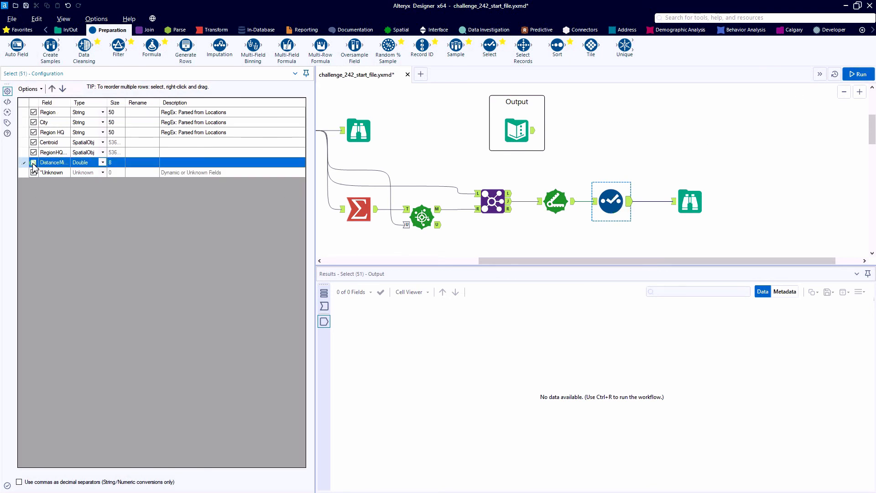
pyautogui.click(33, 162)
pyautogui.click(34, 132)
pyautogui.click(33, 152)
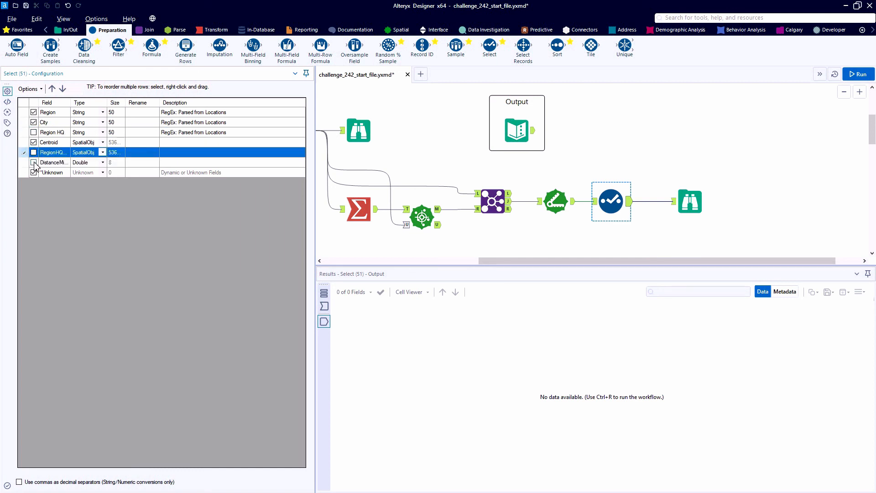
pyautogui.click(33, 163)
pyautogui.click(34, 172)
pyautogui.click(852, 73)
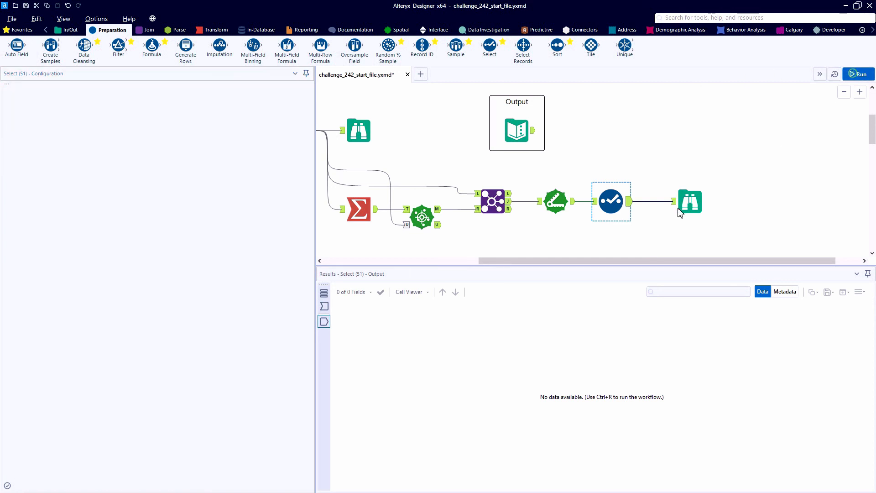
pyautogui.click(681, 209)
pyautogui.scroll(-1, 681, 203)
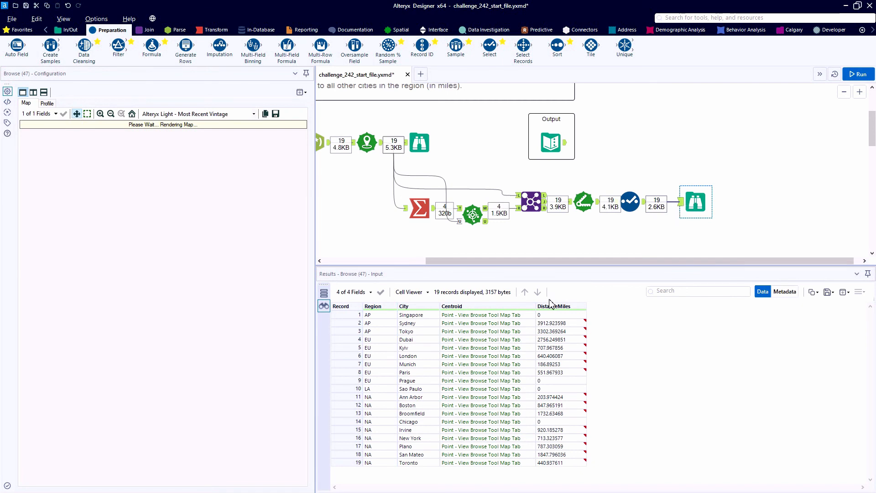
pyautogui.moveTo(518, 261); pyautogui.dragTo(435, 275)
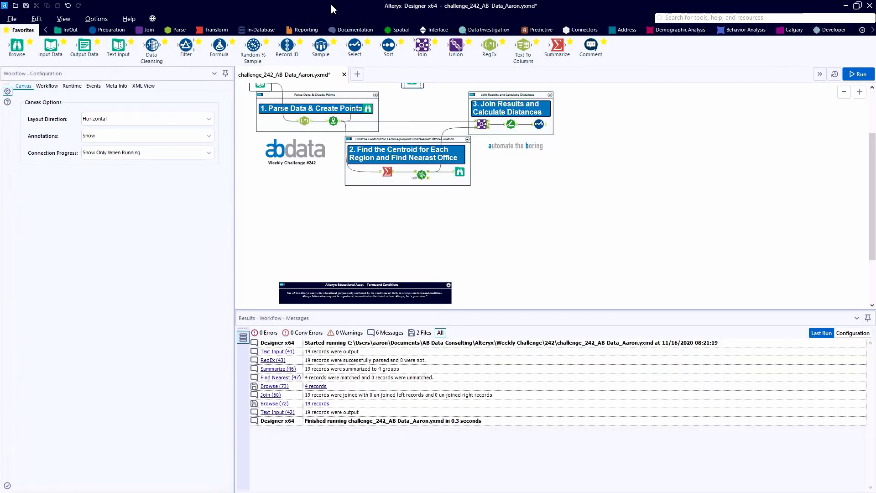
# Step: Run the annotated Weekly Challenge #242 solution workflow and view the output of its final Select tool
pyautogui.scroll(3, 289, 145)
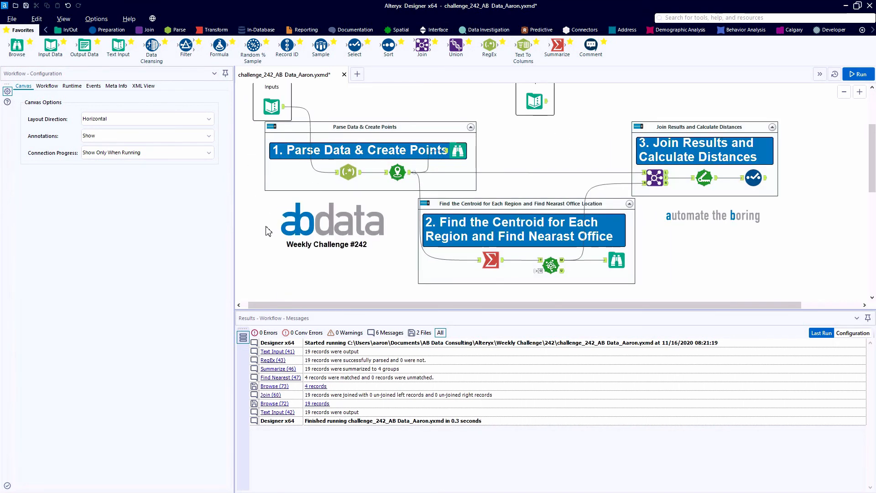
pyautogui.scroll(2, 268, 231)
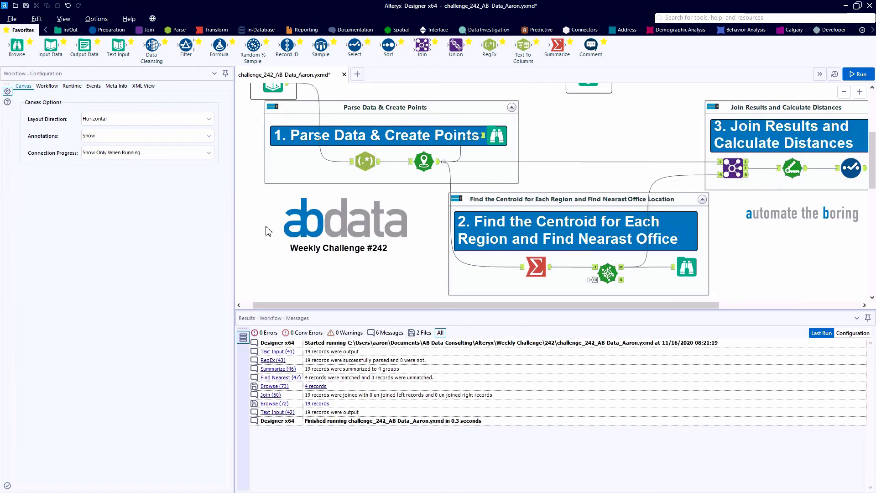
pyautogui.click(857, 74)
pyautogui.click(862, 159)
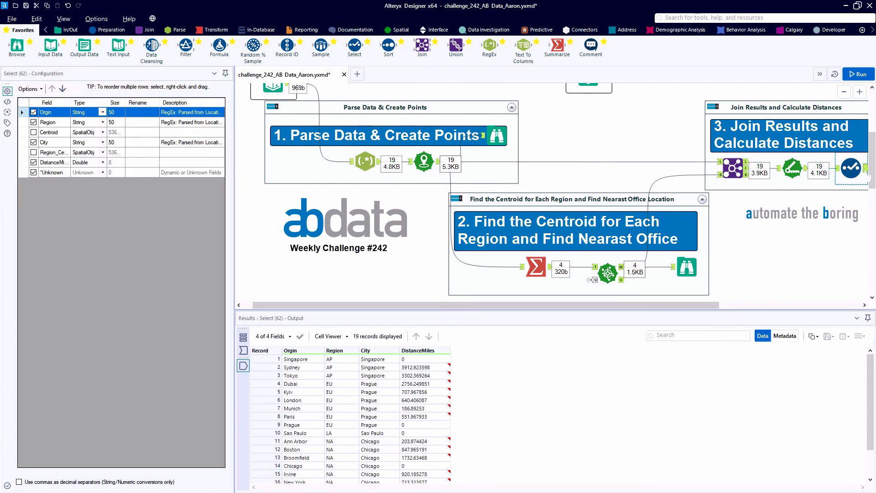